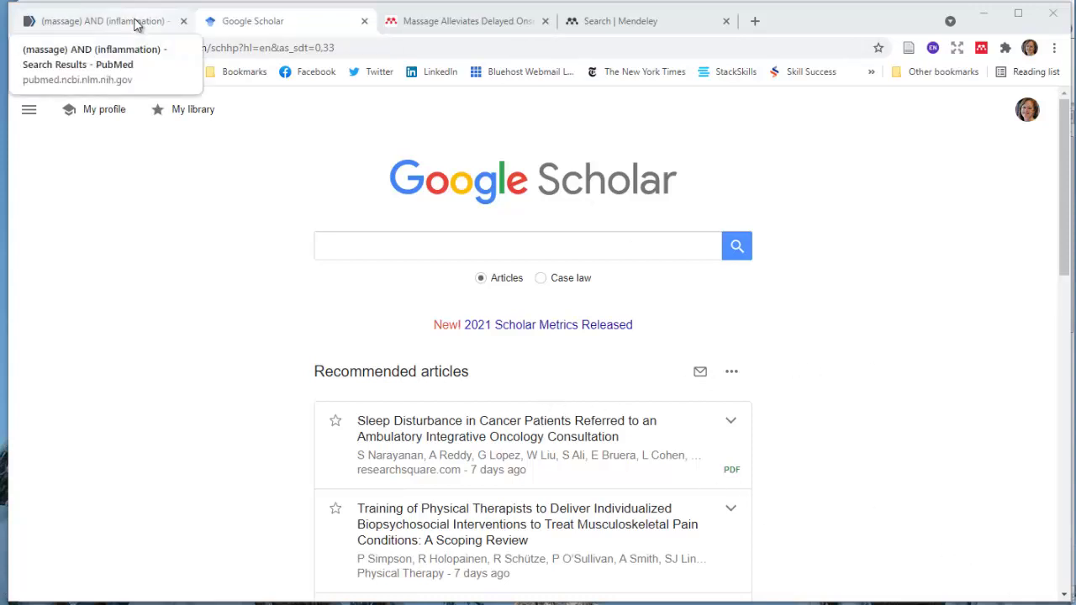
- Look over the PubMed results for massage and inflammation, and return to the Google Scholar home page
left_click(135, 24)
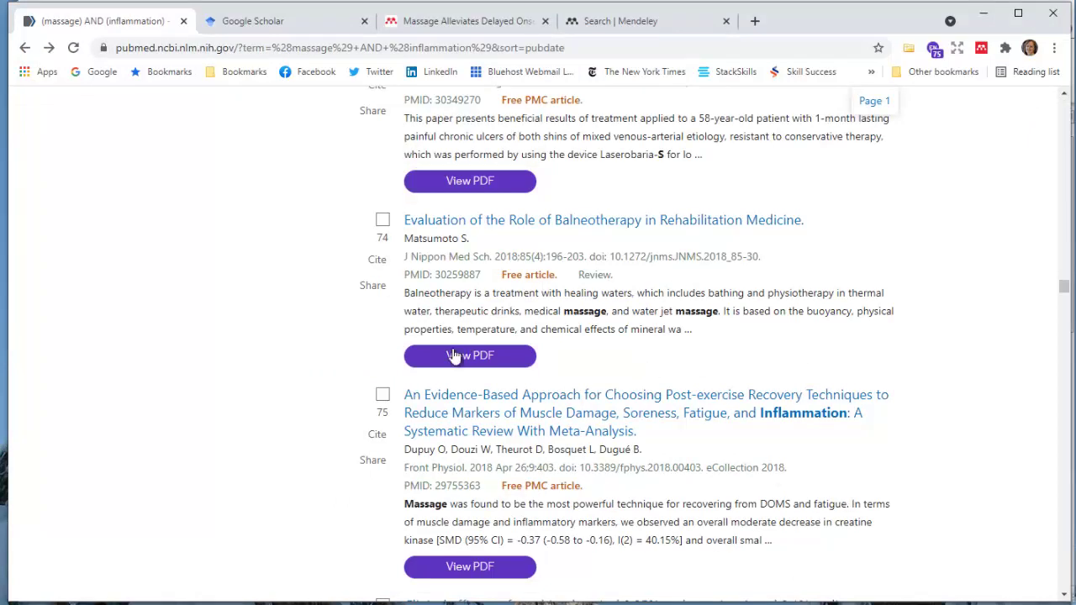
mouse_move(443, 360)
left_click(264, 24)
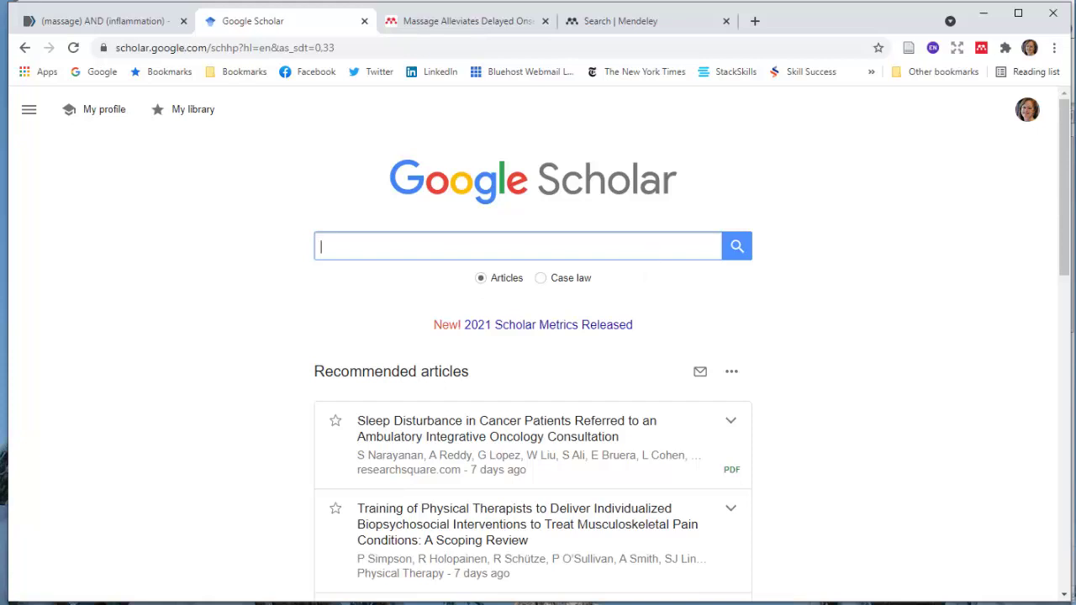
- View the Boolean terms diagram in Adobe Acrobat and return to Google Scholar in the browser
key("alt+Tab")
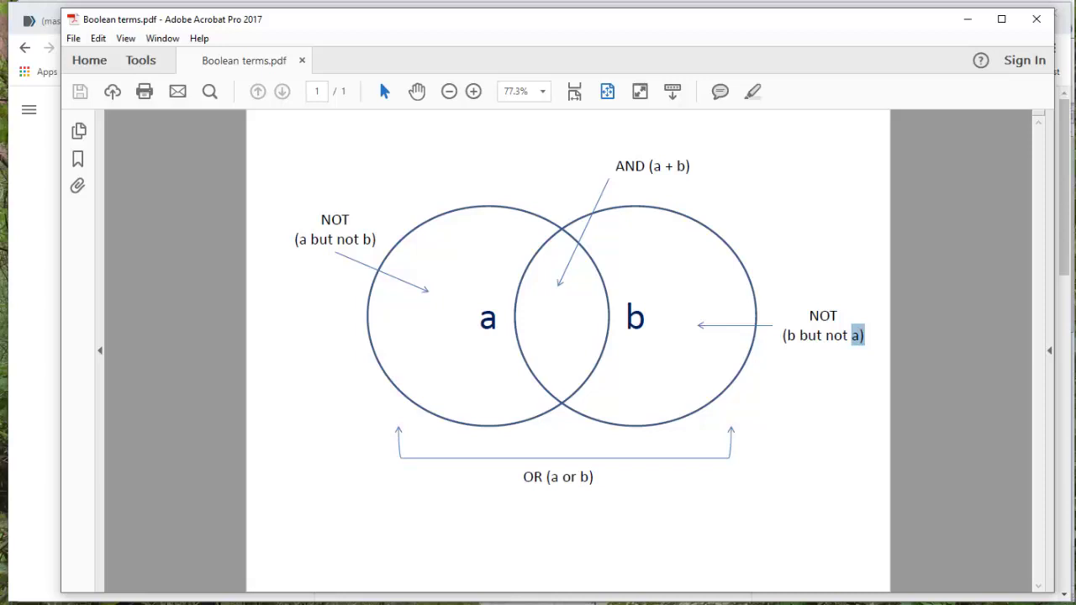
left_click(42, 582)
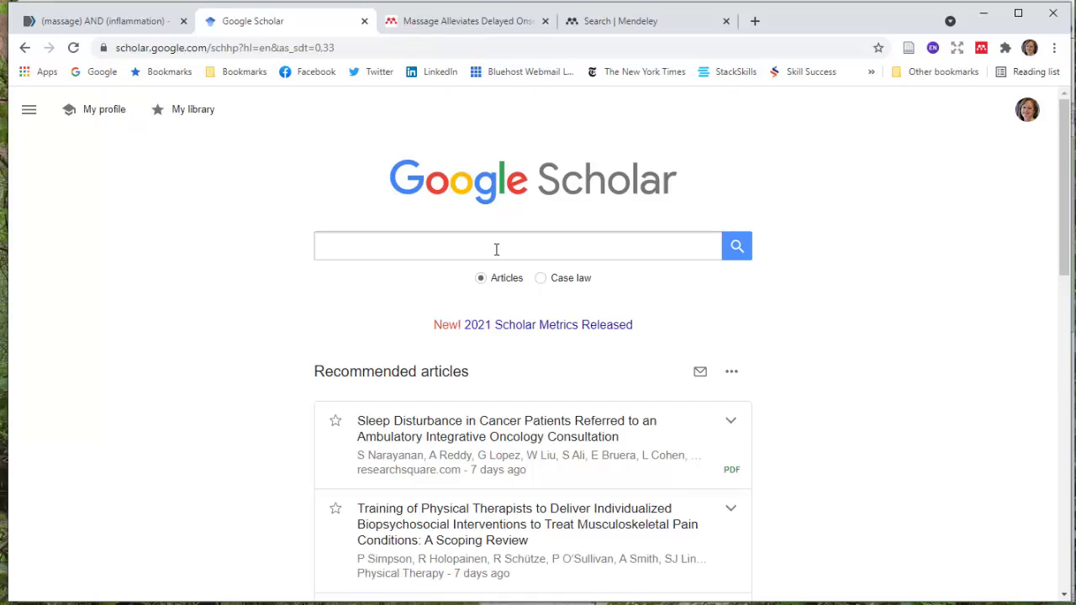
- Search Google Scholar for articles on "massage AND inflammation"
left_click(441, 254)
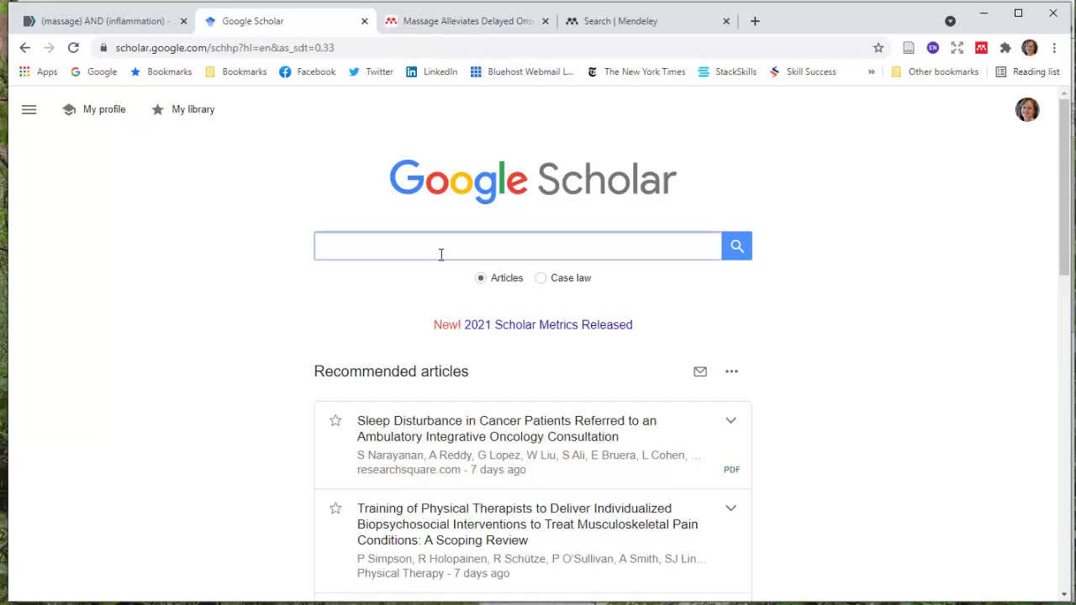
type("massage ")
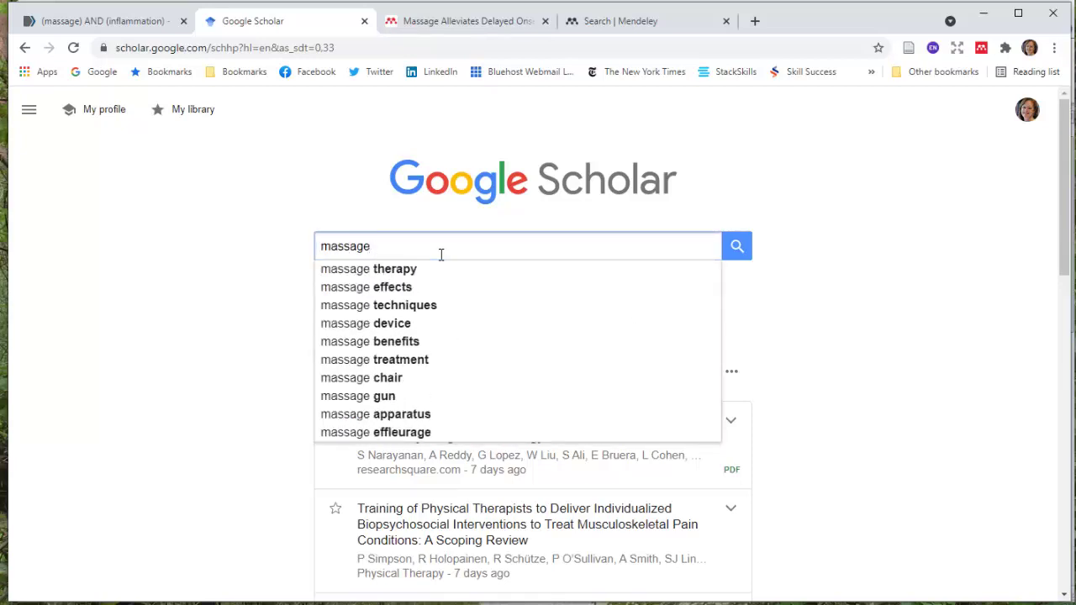
type("ANGD")
key("BackSpace")
key("BackSpace")
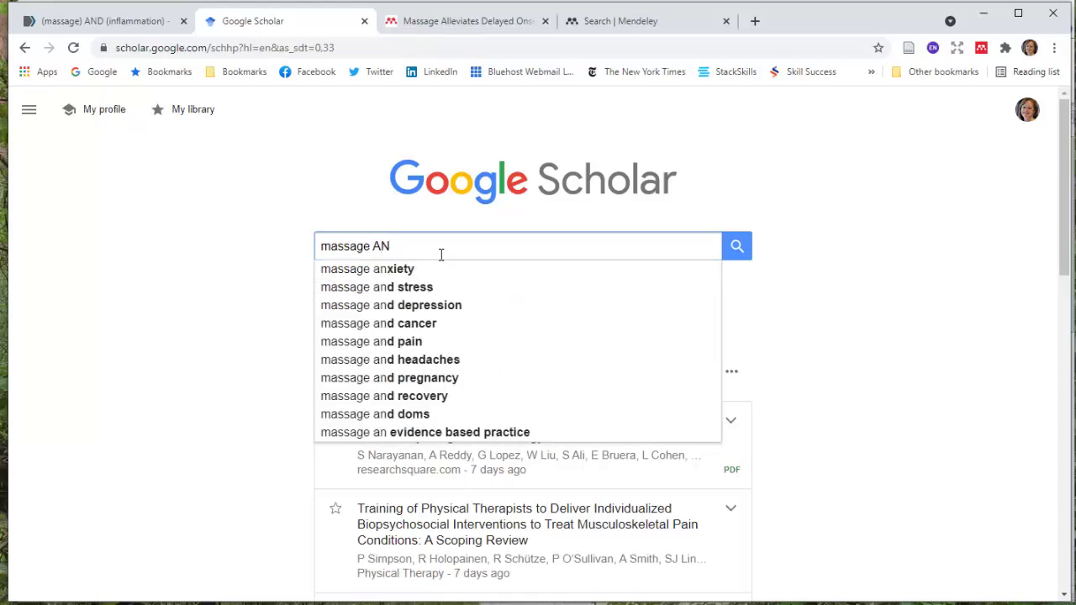
type("D ")
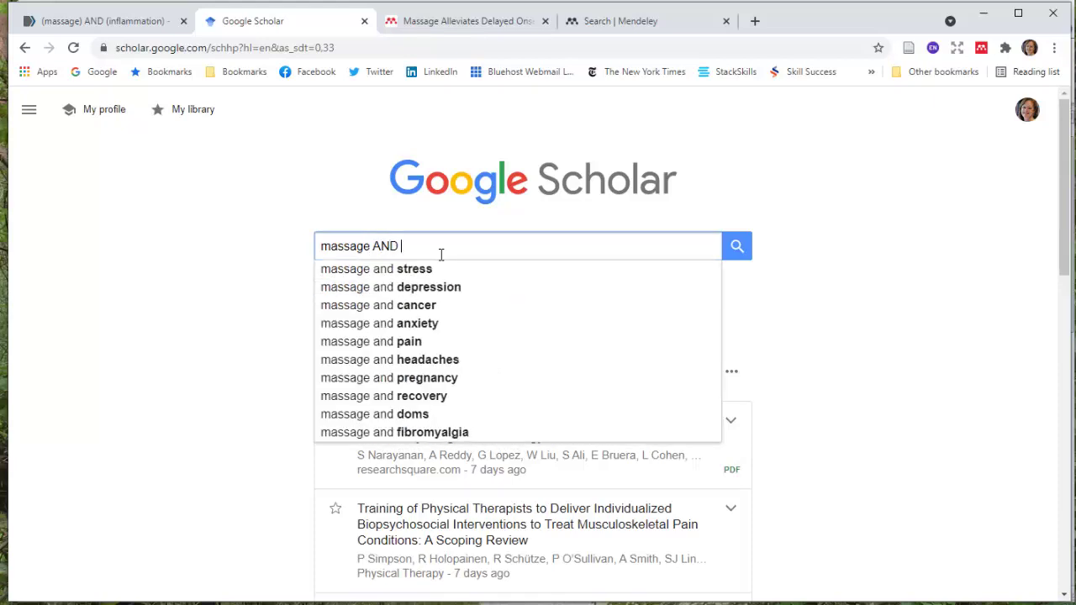
type("in")
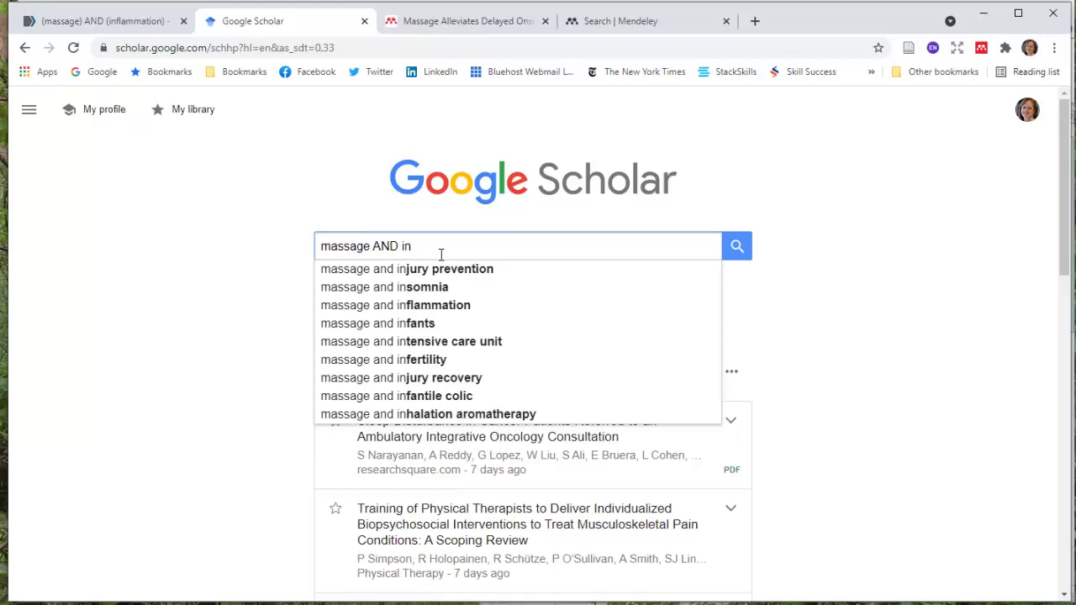
type("flammation")
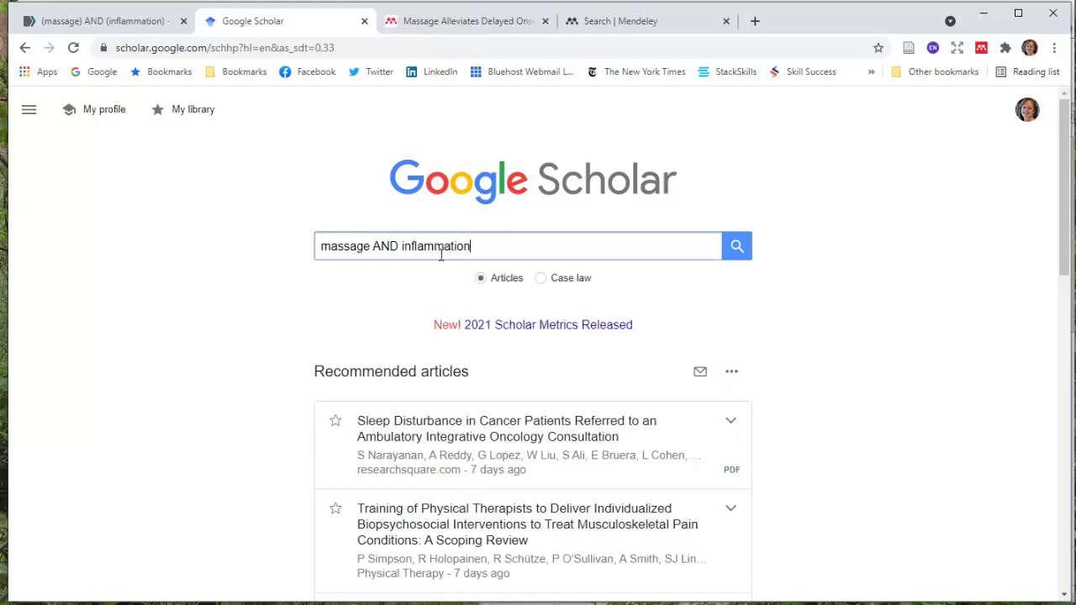
left_click(737, 252)
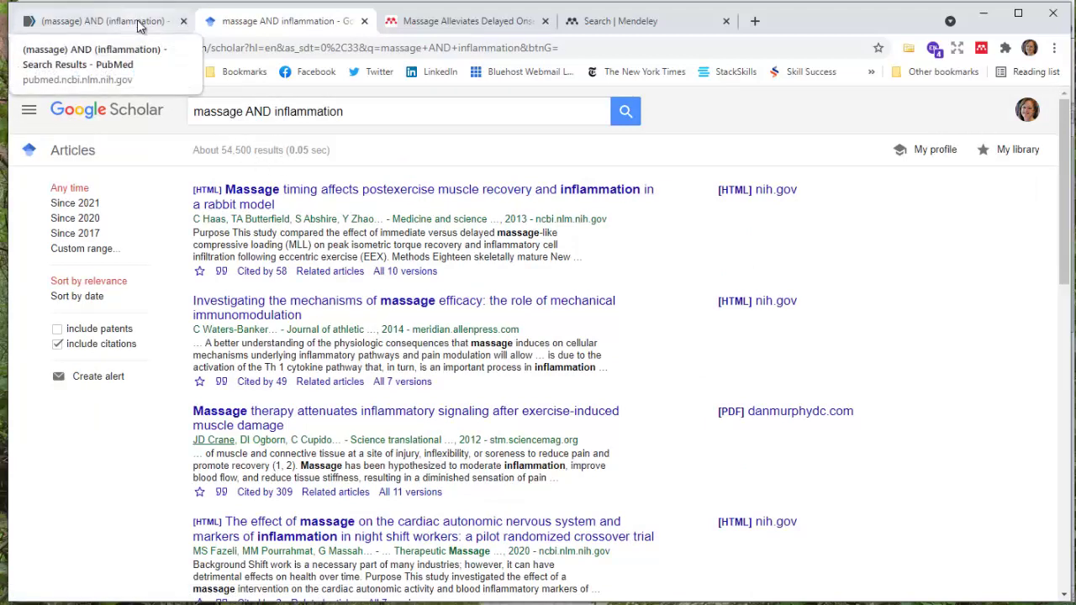
- Check the number of PubMed results for (massage) AND (inflammation) against the Google Scholar results
left_click(138, 26)
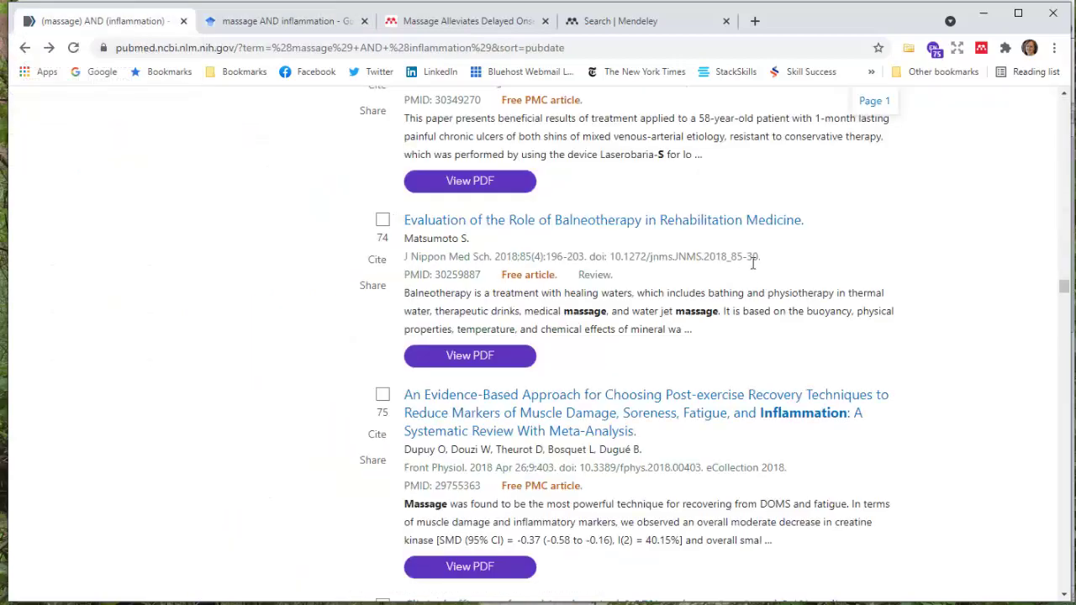
scroll(748, 252, "up", 20)
left_click_drag(1066, 264, 621, 148)
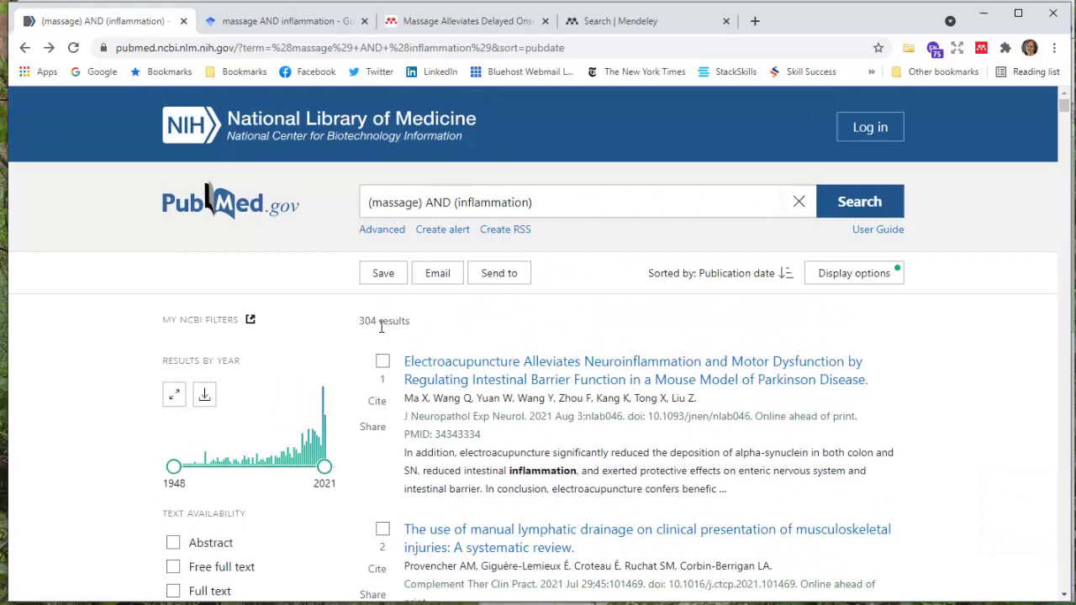
left_click(282, 24)
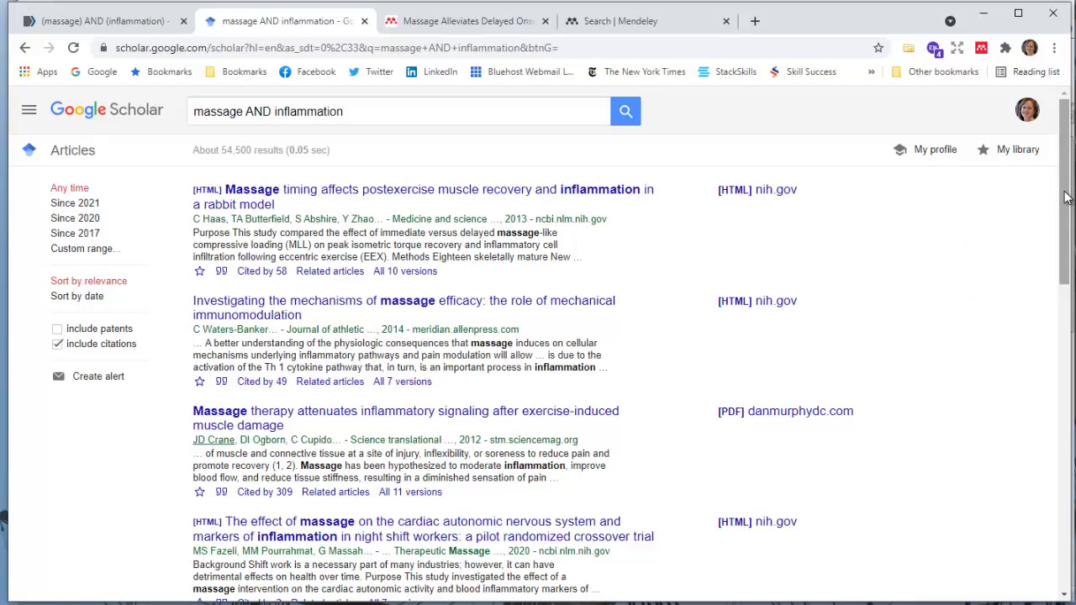
- Open the Mendeley importer on the Scholar results and select the 2018 post-exercise recovery review and the 2017 delayed onset muscle soreness review
left_click_drag(1065, 197, 1058, 260)
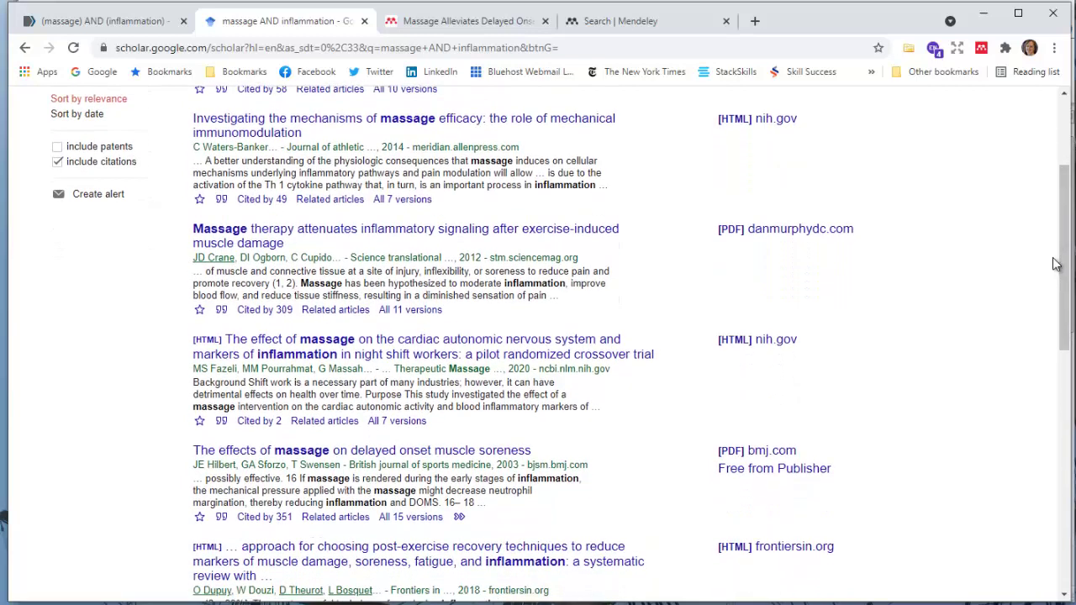
left_click(981, 49)
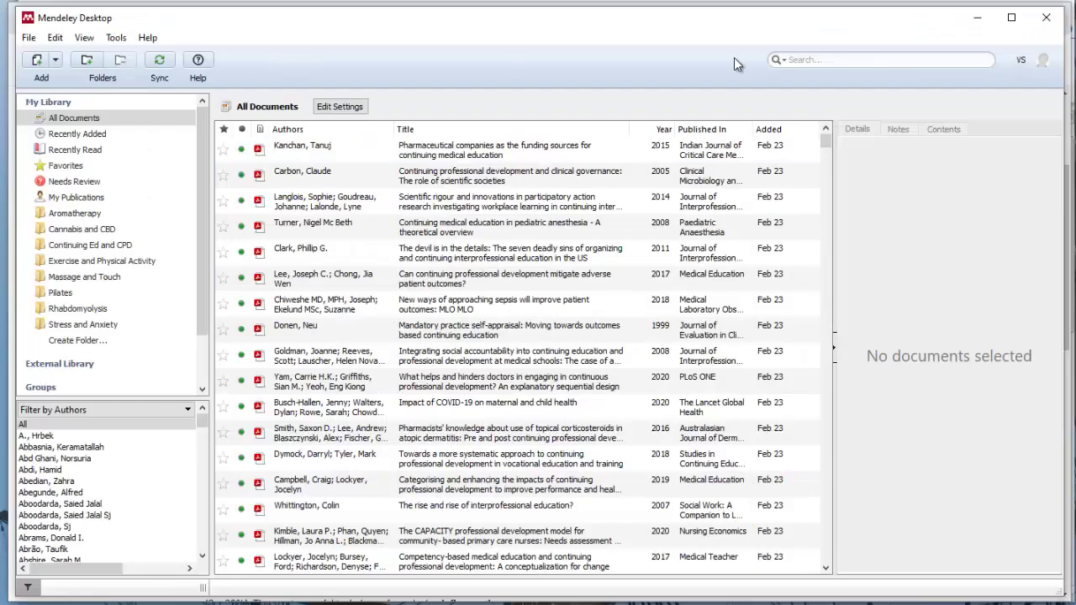
left_click(978, 20)
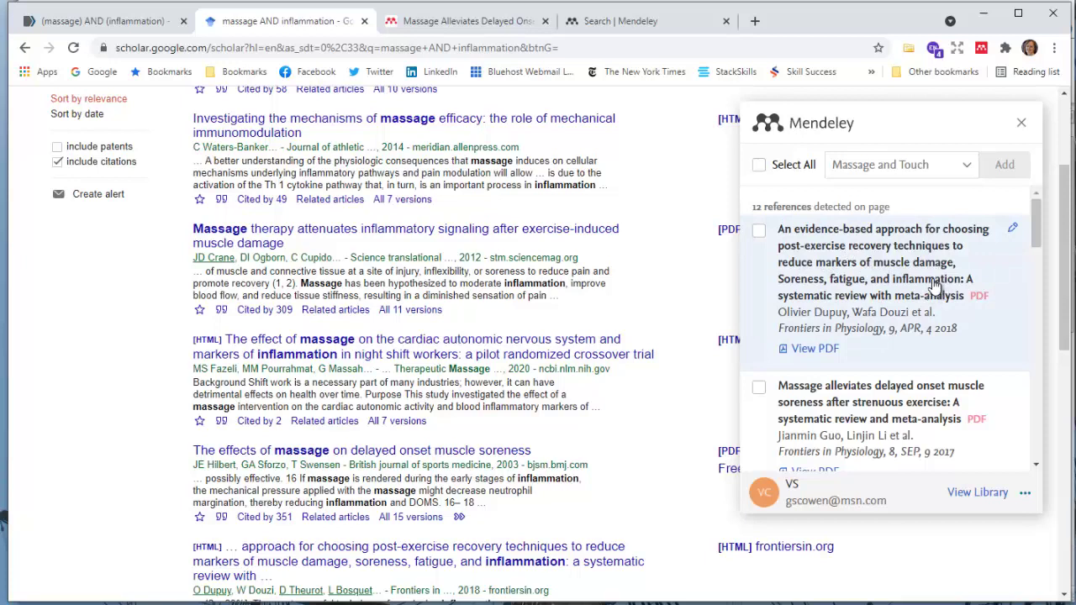
left_click(760, 237)
scroll(919, 286, "down", 2)
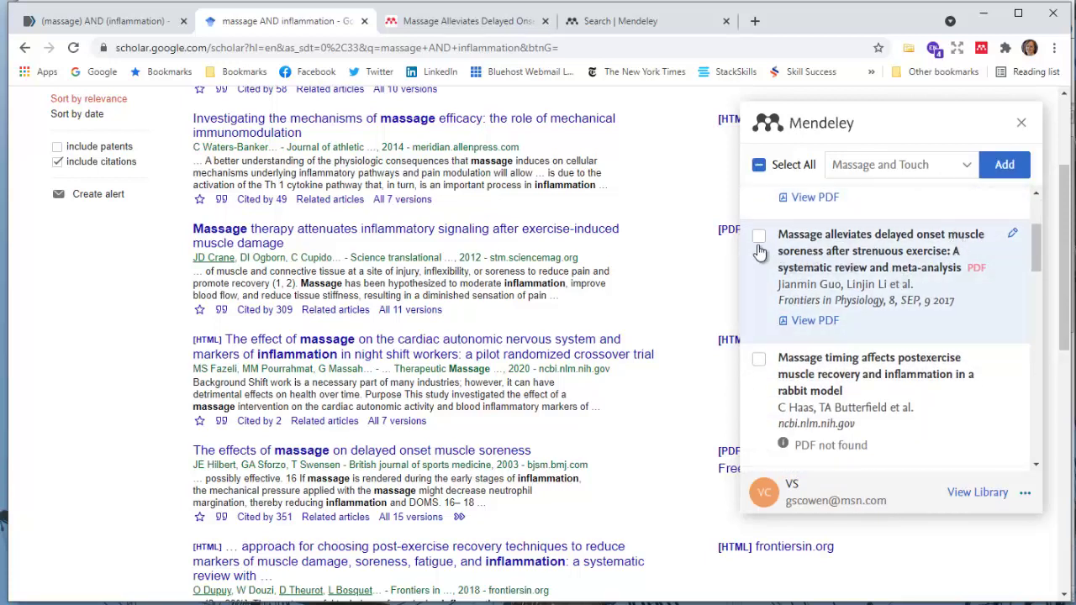
left_click(758, 239)
- Also select the 2012 "Massage therapy attenuates inflammatory signaling" and 2003 "The effects of massage on delayed onset muscle soreness" references for import
scroll(942, 316, "down", 1)
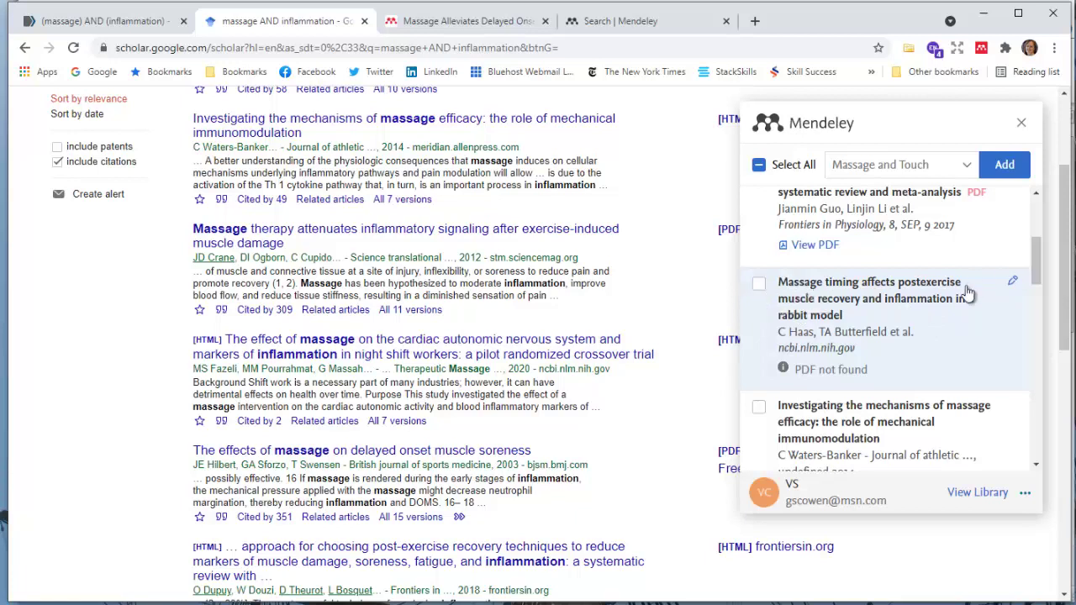
scroll(925, 294, "down", 2)
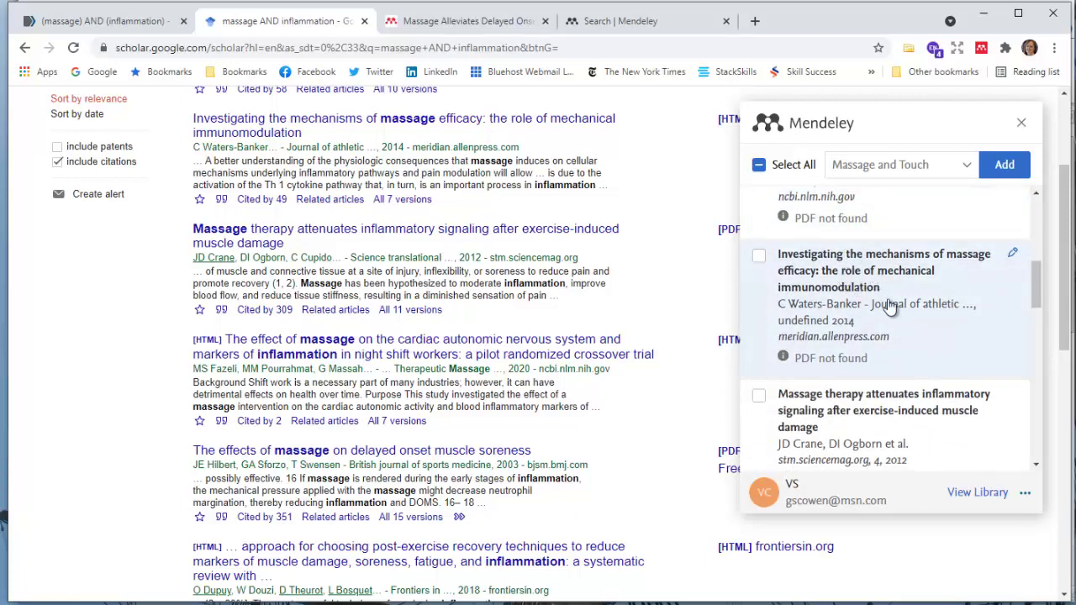
scroll(890, 306, "down", 1)
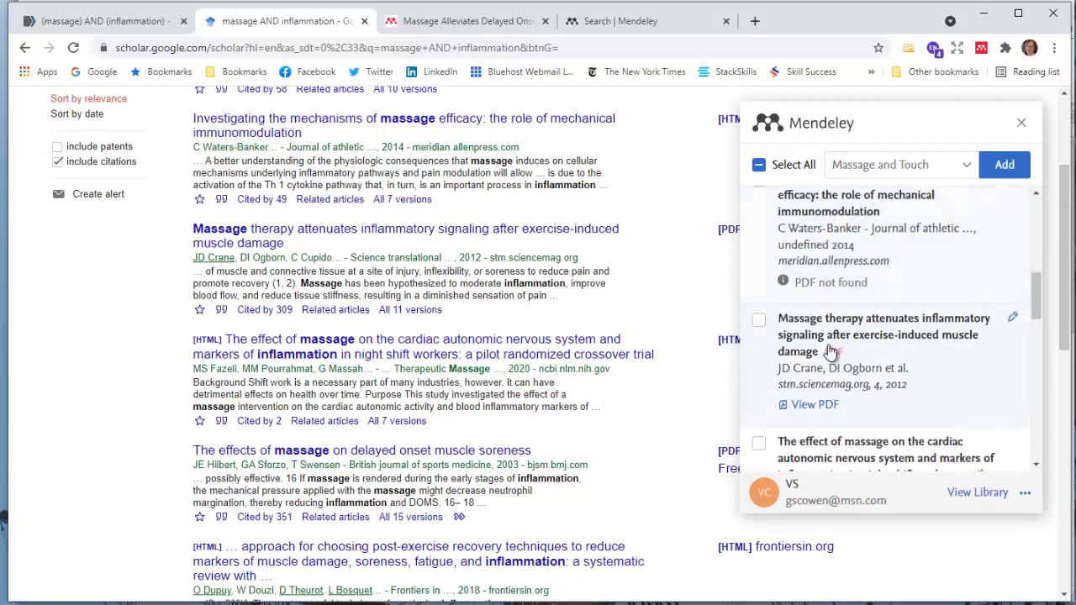
left_click(759, 320)
scroll(924, 330, "down", 2)
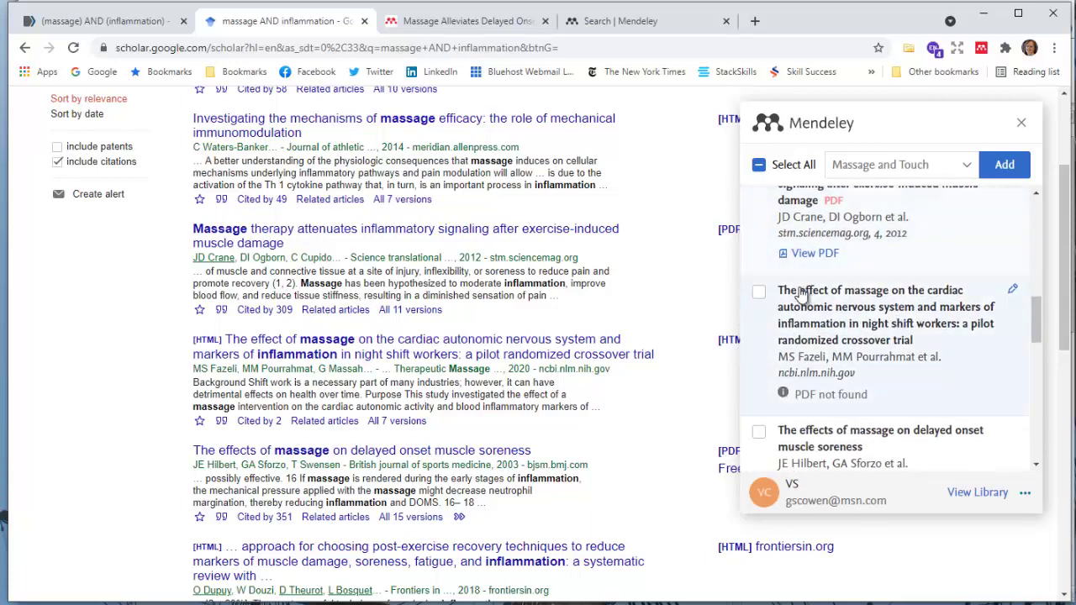
scroll(947, 332, "down", 1)
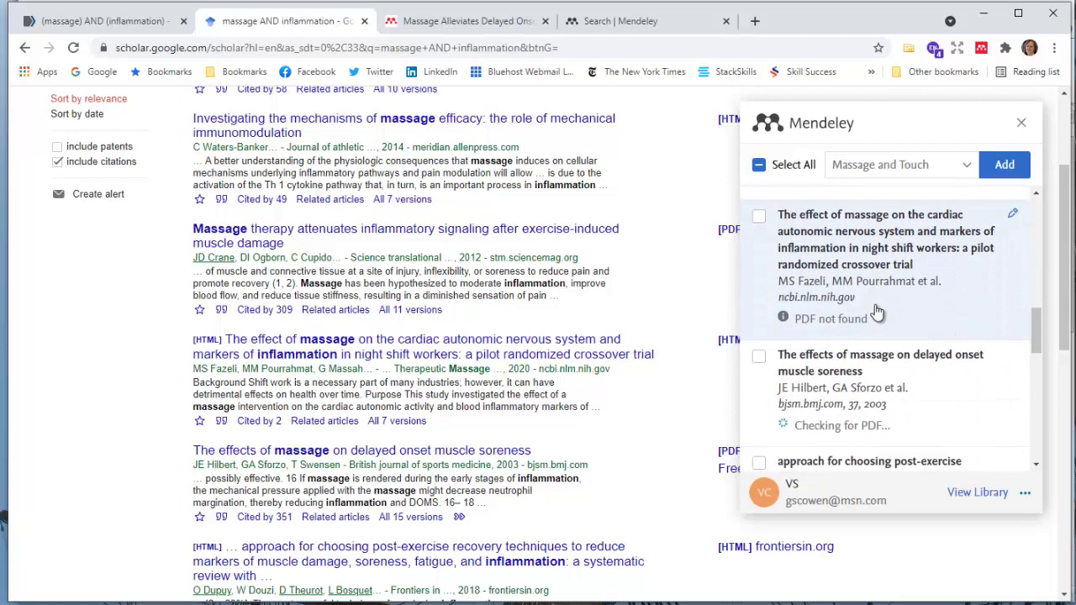
scroll(891, 319, "down", 1)
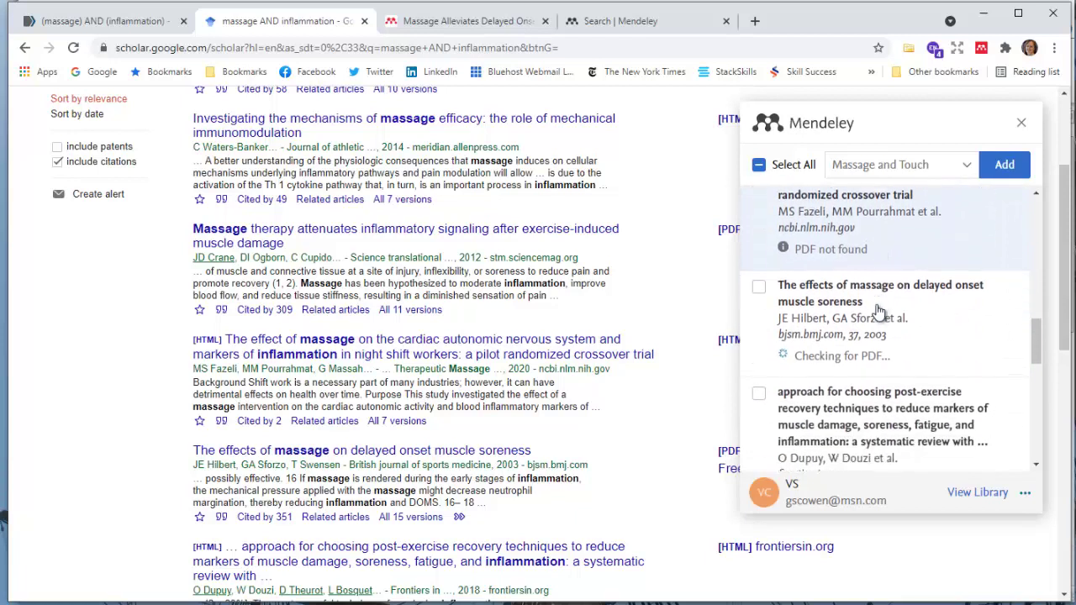
left_click(759, 284)
scroll(962, 322, "down", 1)
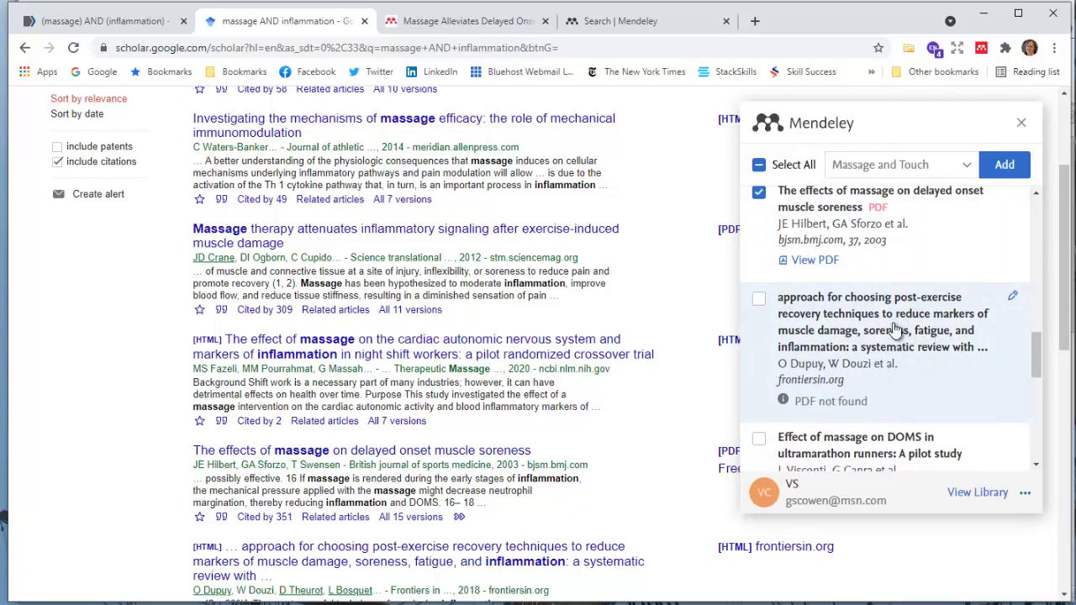
scroll(897, 331, "down", 3)
scroll(948, 325, "down", 1)
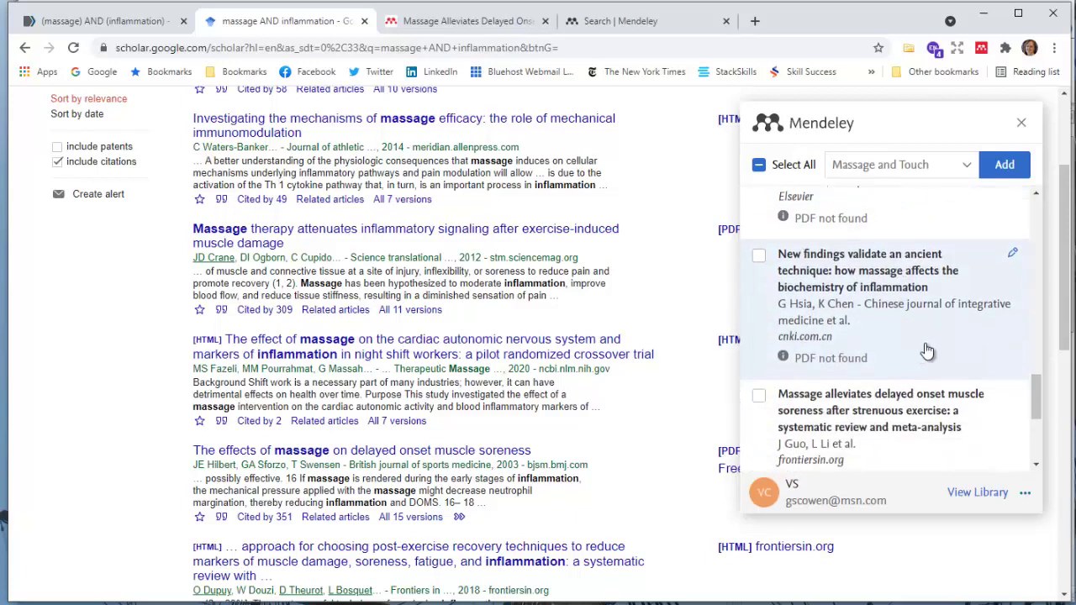
scroll(958, 324, "up", 8)
scroll(962, 322, "up", 4)
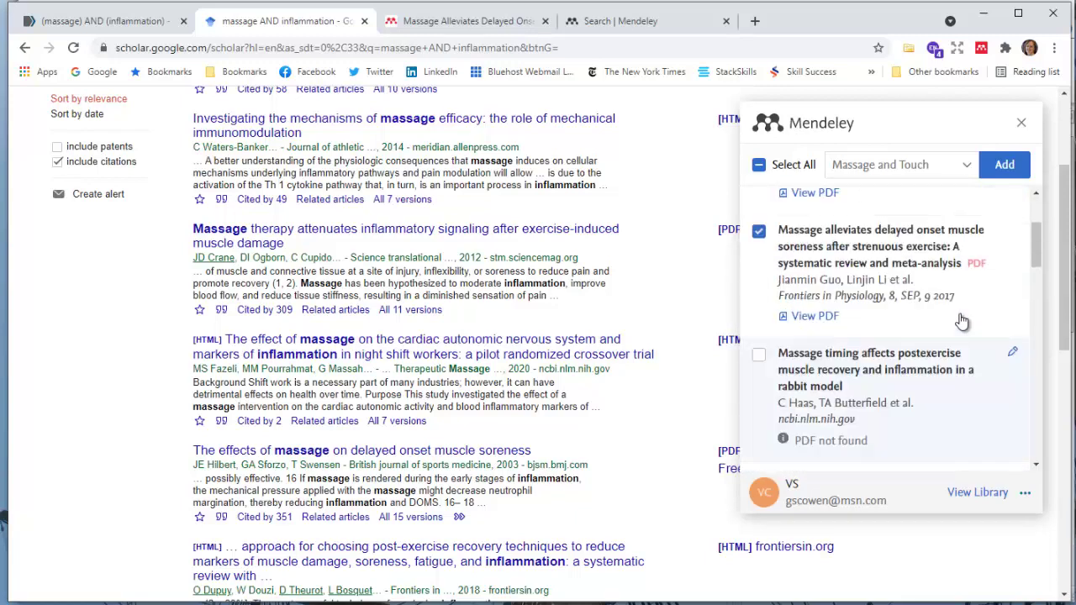
- Add the selected references to Mendeley with Massage and Touch as the only destination collection
left_click(967, 172)
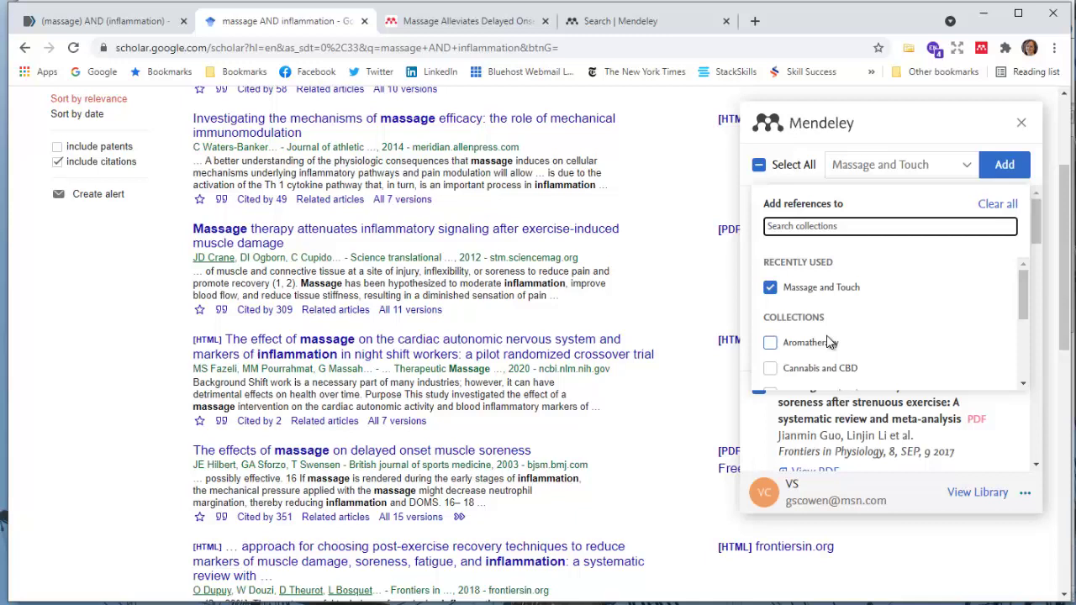
scroll(866, 305, "down", 3)
scroll(874, 306, "up", 4)
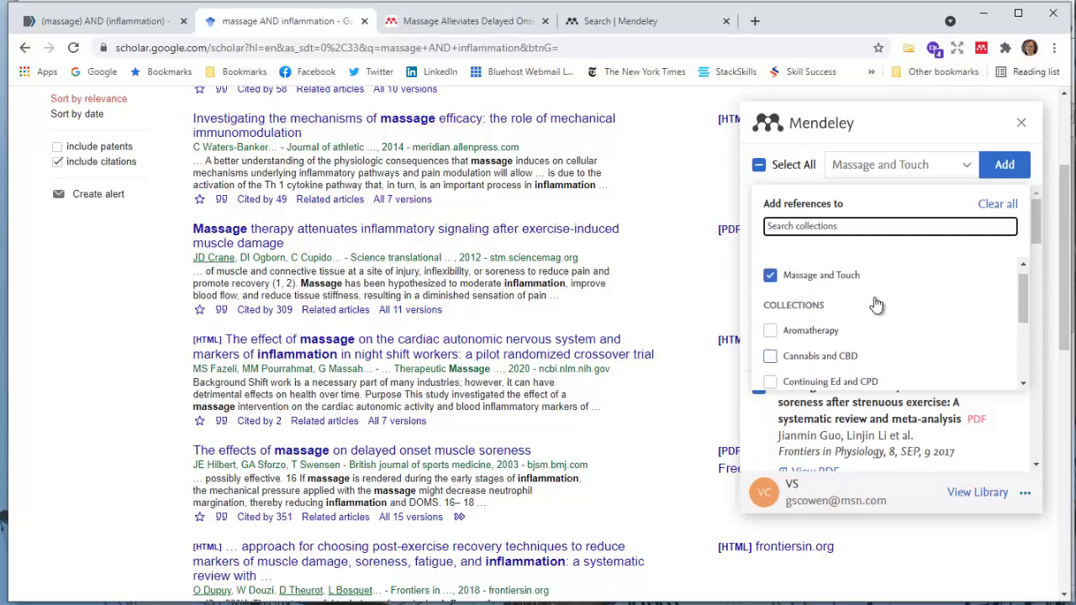
scroll(877, 305, "down", 4)
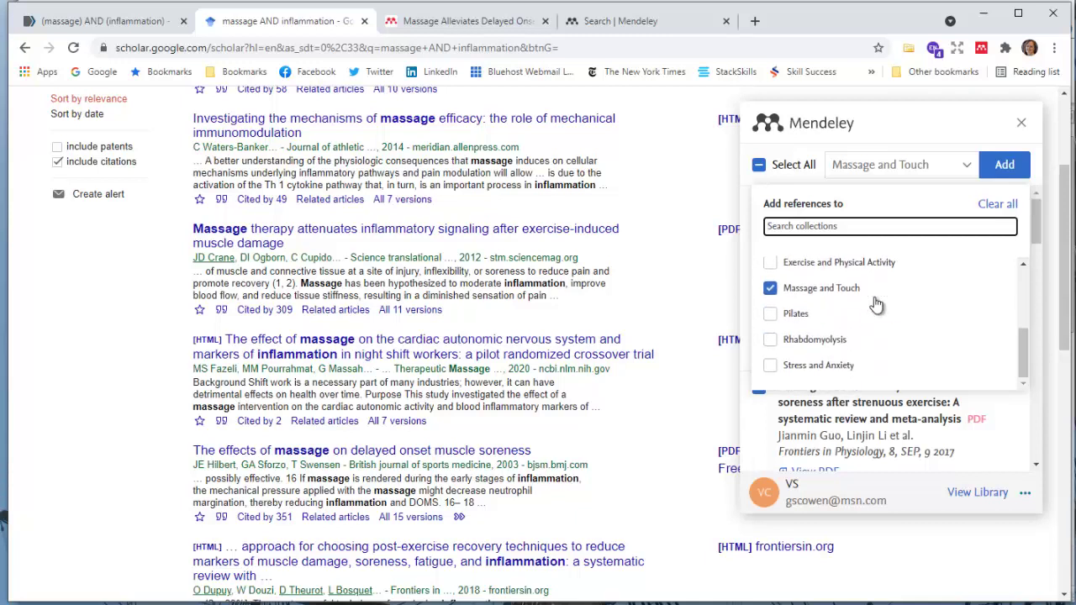
scroll(877, 304, "up", 4)
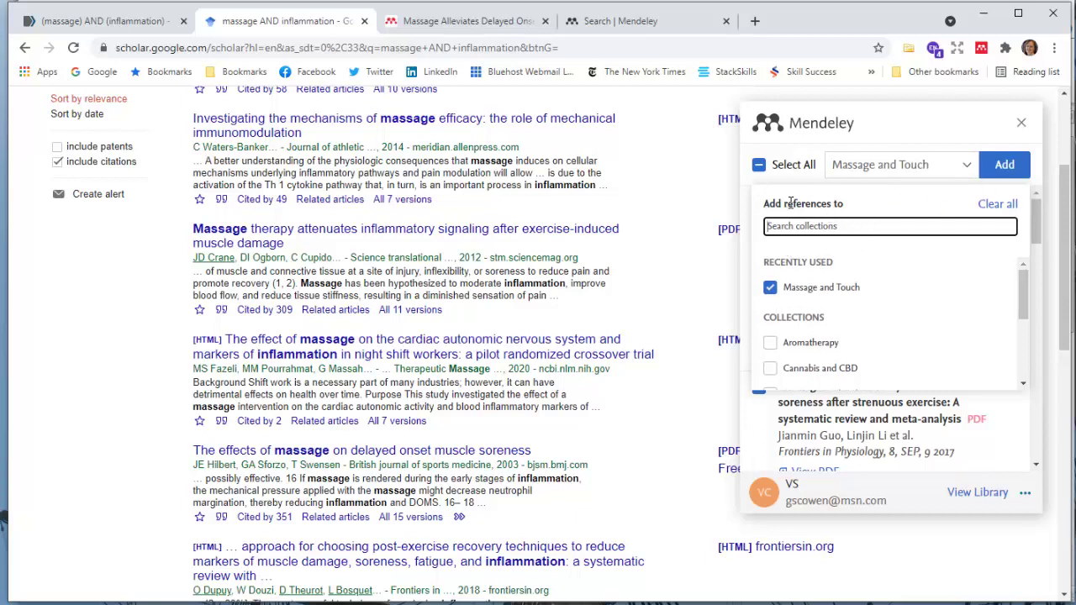
scroll(937, 308, "down", 2)
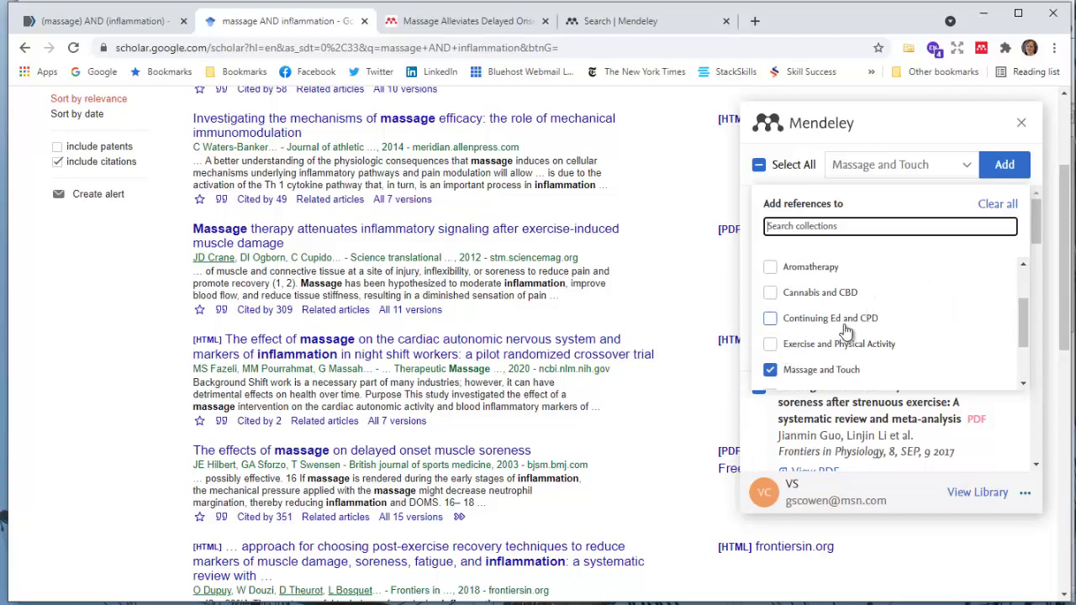
scroll(967, 324, "up", 2)
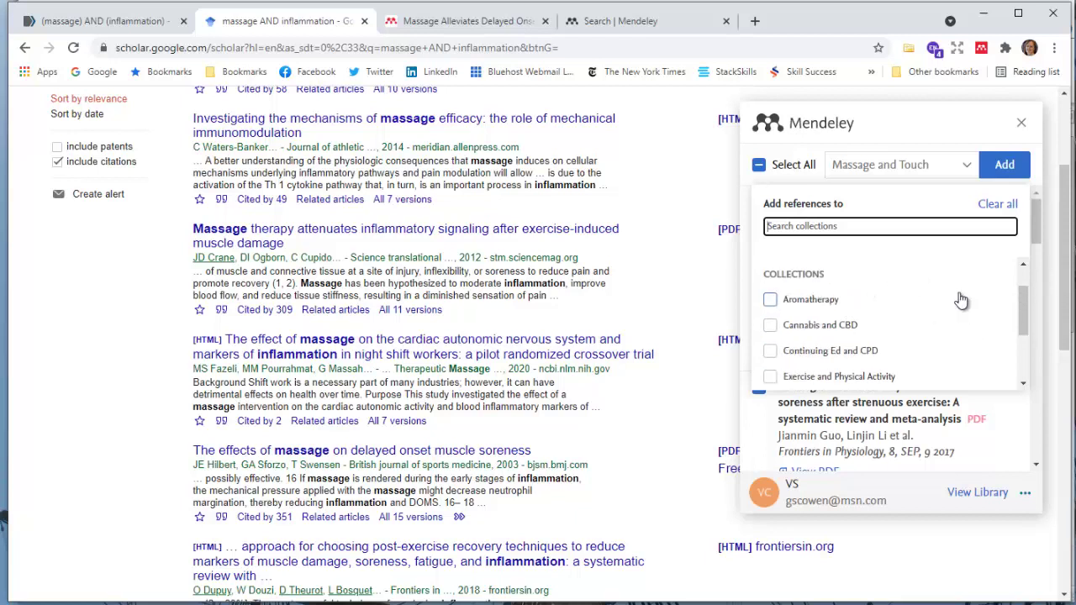
left_click(1000, 168)
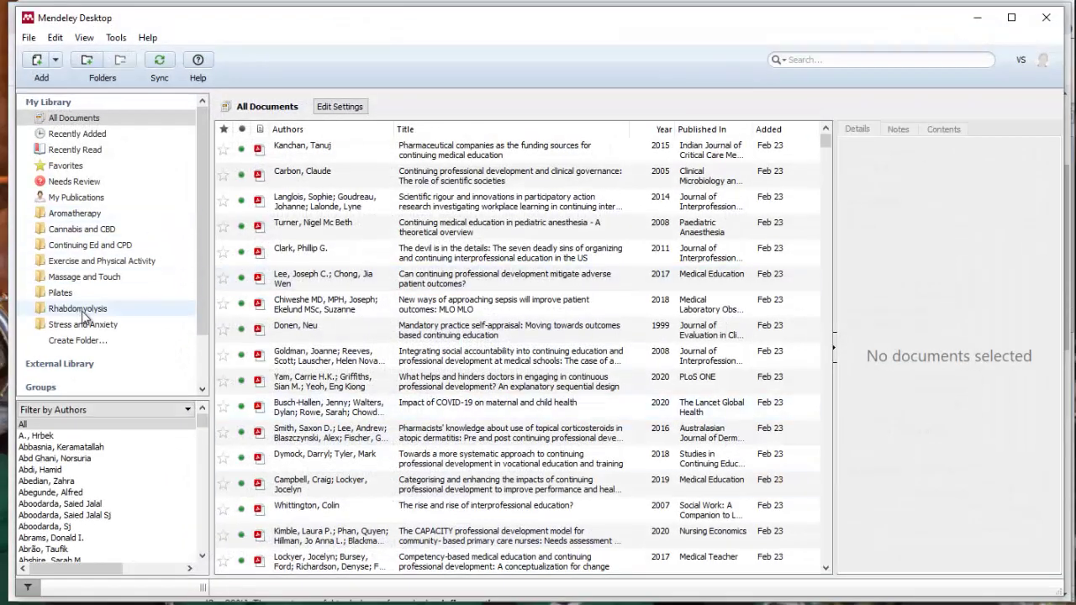
- Show the recently added documents in the Mendeley Desktop library
left_click(92, 133)
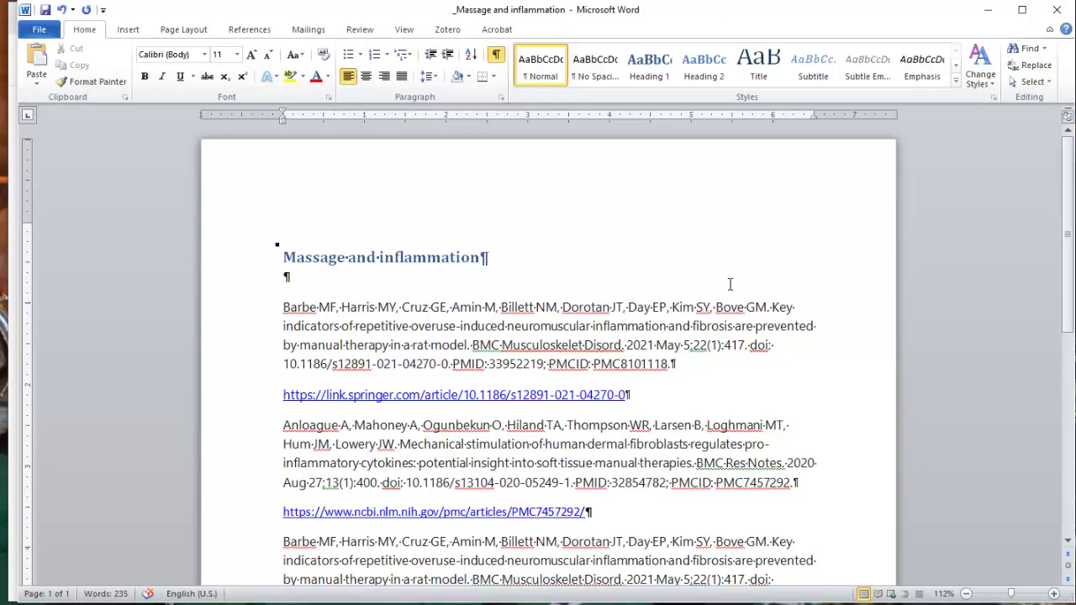
- Look through the Massage and inflammation Word document to its end, and close the Mendeley importer on the Scholar results
scroll(730, 284, "down", 10)
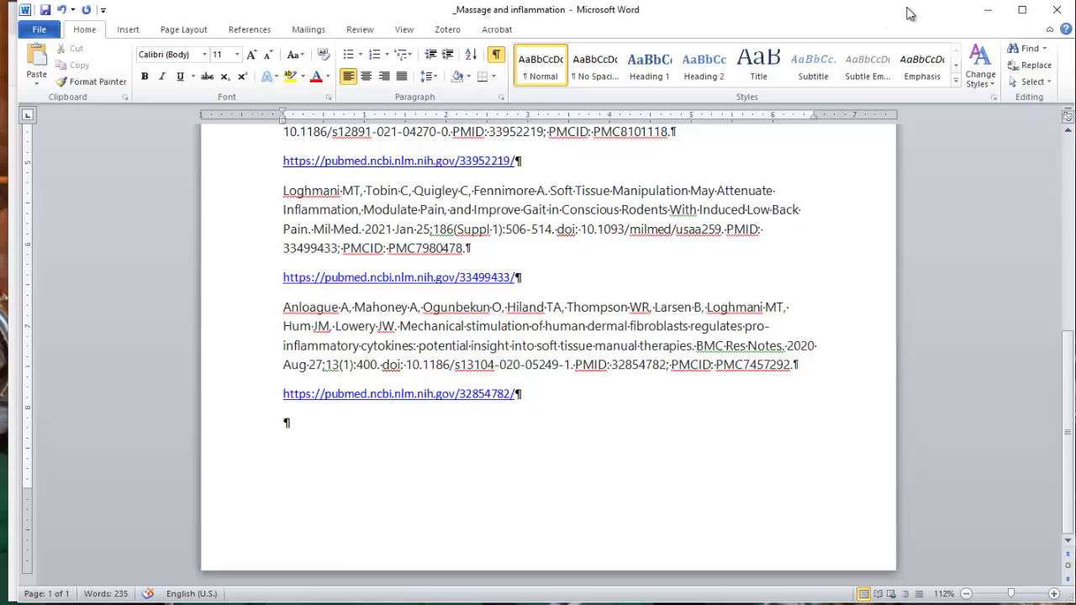
left_click(992, 12)
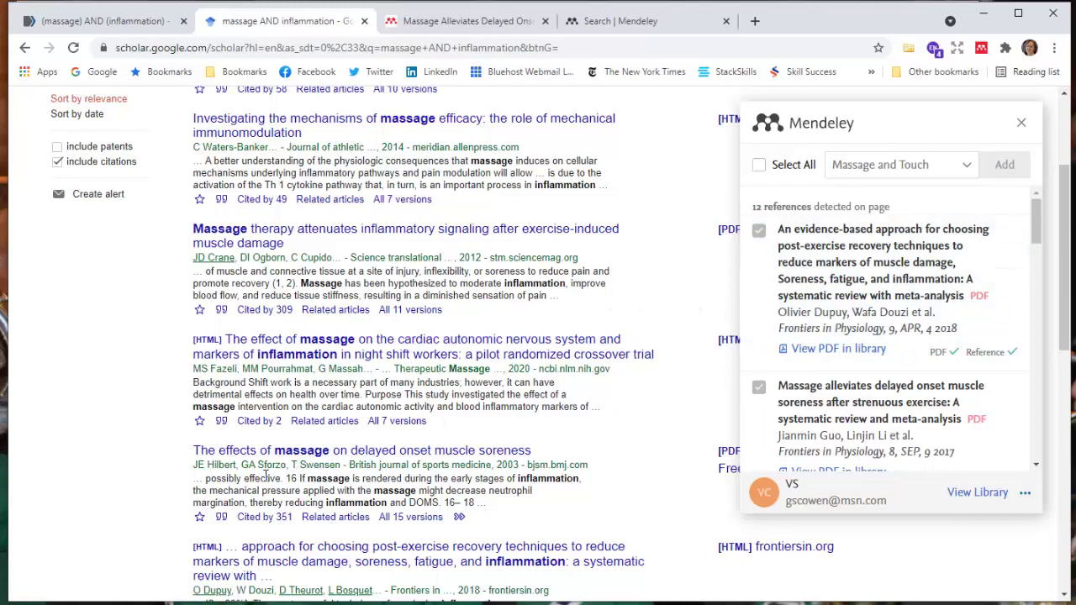
left_click(1022, 123)
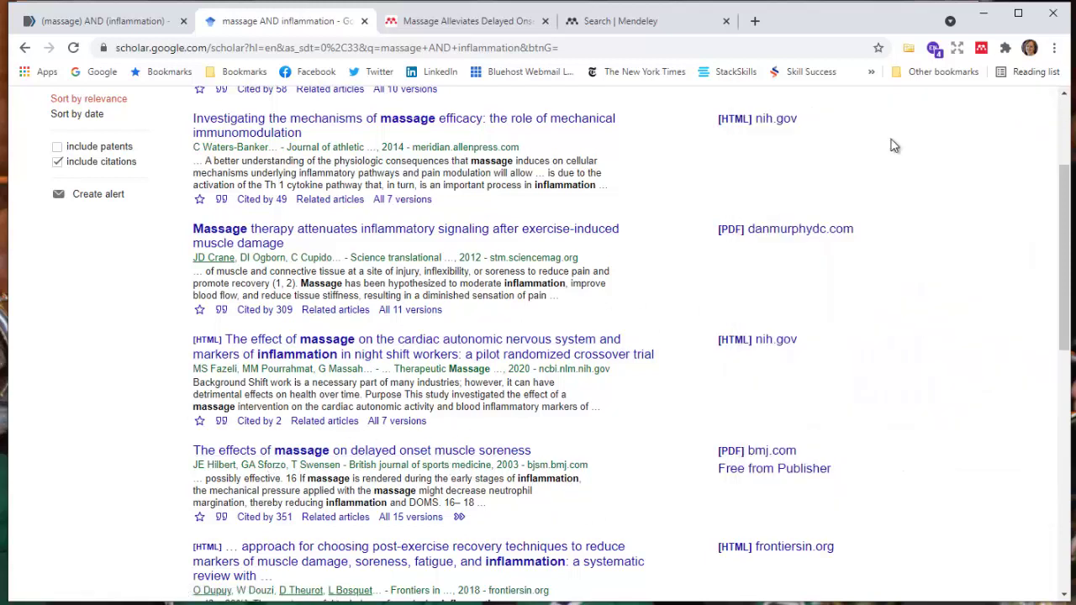
- Copy the APA citation of "The effects of massage on delayed onset muscle soreness" from Scholar into the end of the Word document
left_click(221, 518)
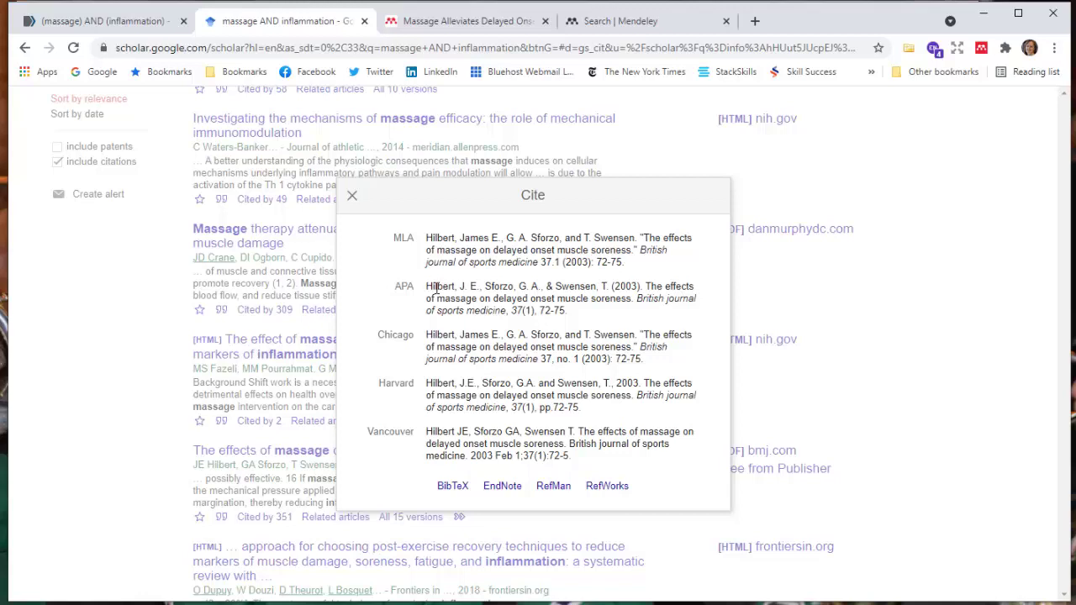
left_click_drag(426, 286, 568, 311)
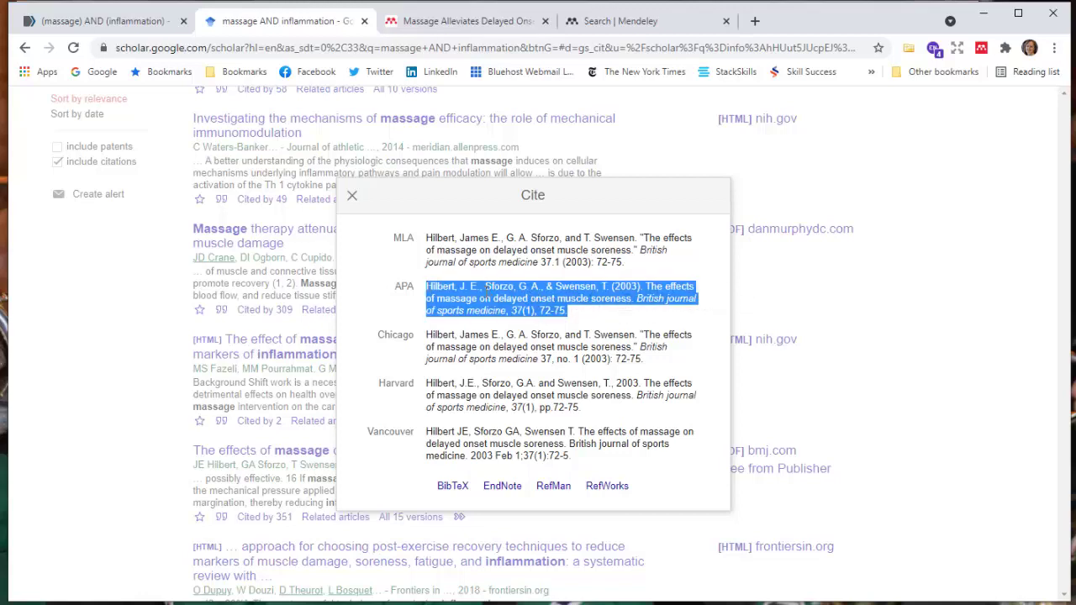
right_click(522, 299)
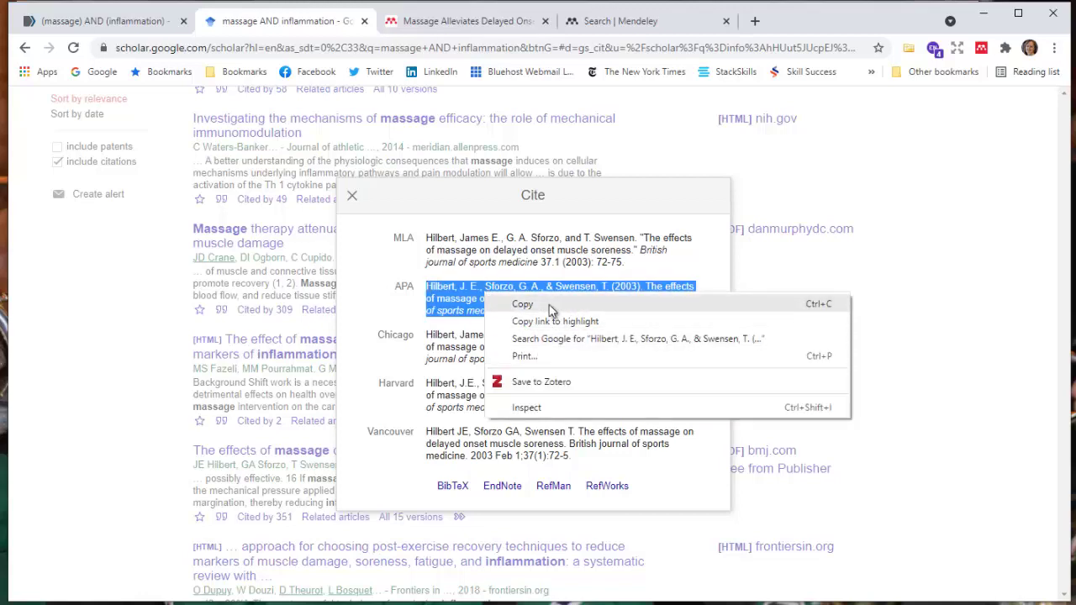
left_click(546, 305)
key("alt+Tab")
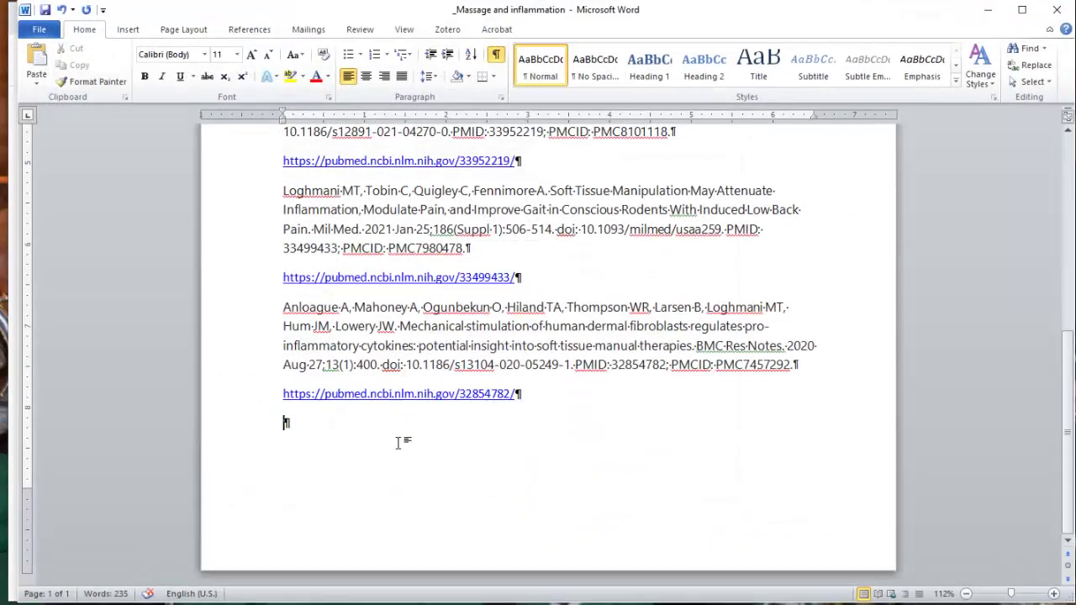
key("ctrl+v")
key("Return")
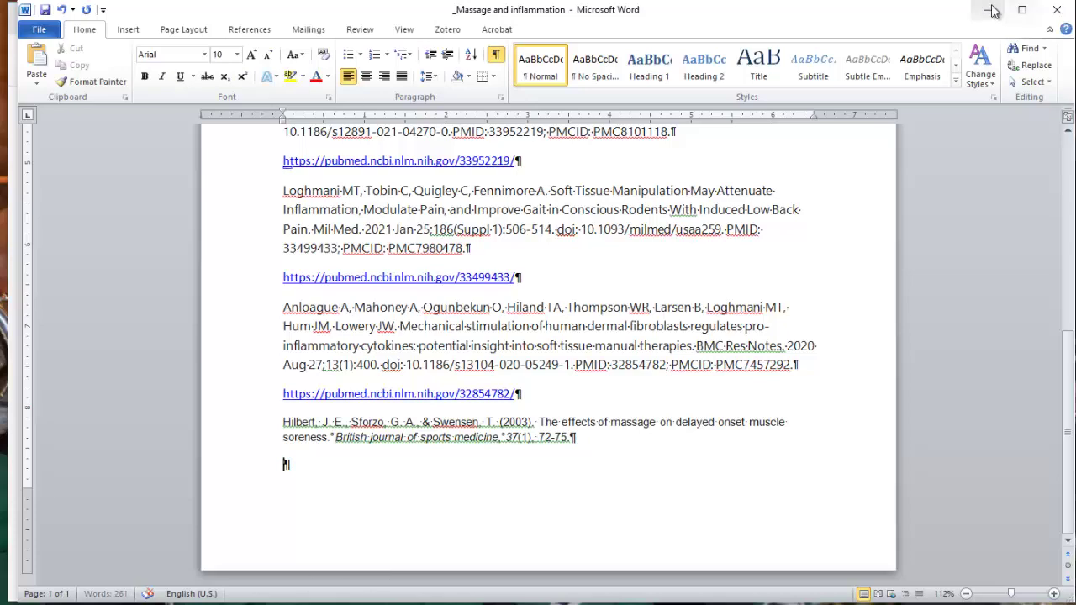
- Close the citation window and open the article's page on the BMJ site, accepting its cookies
key("alt+Tab")
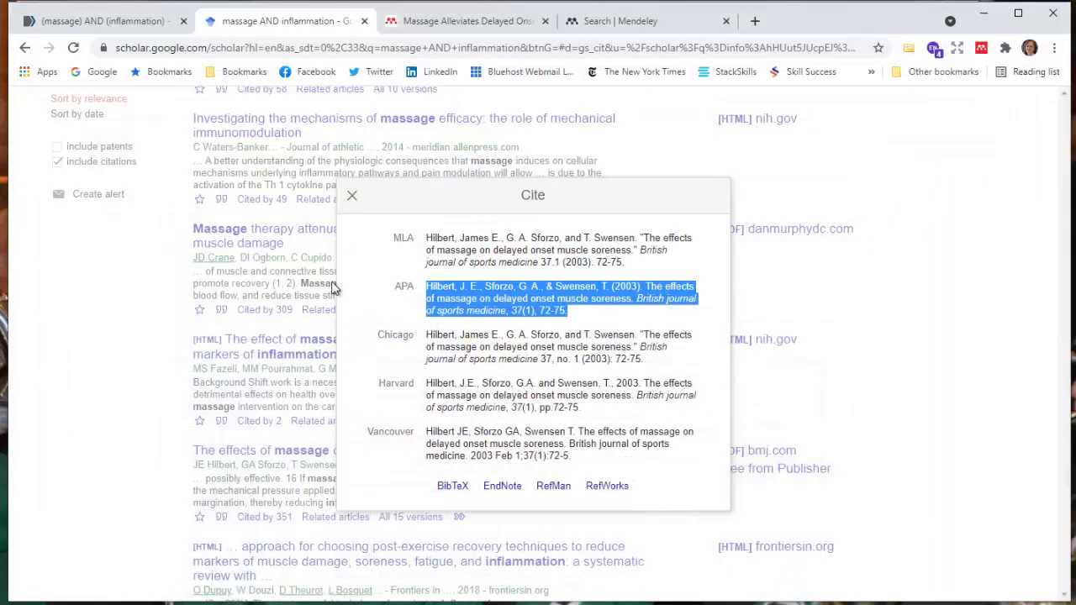
left_click(352, 195)
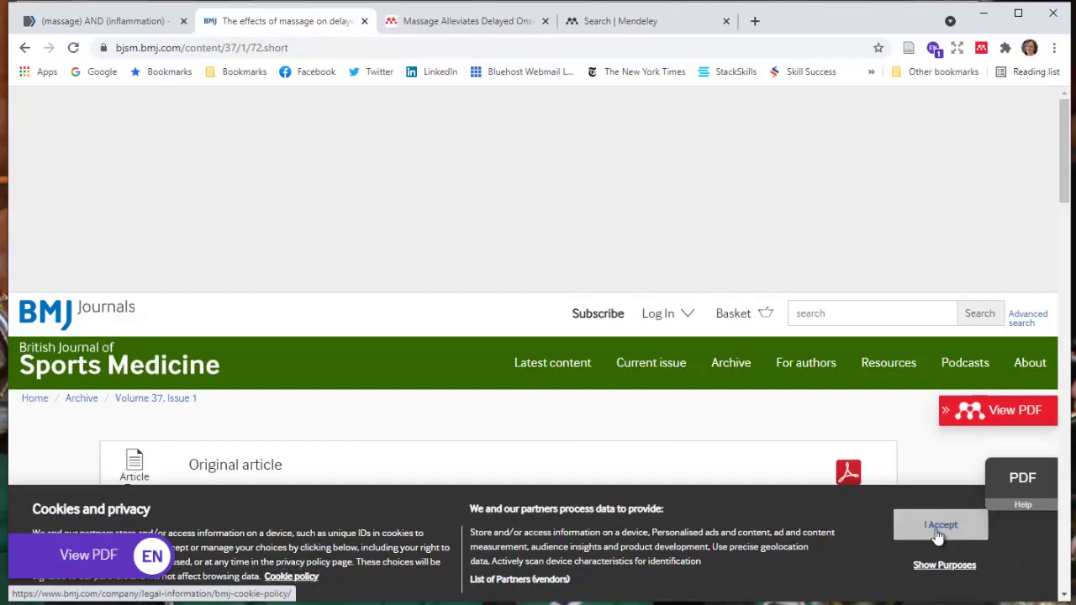
left_click(896, 548)
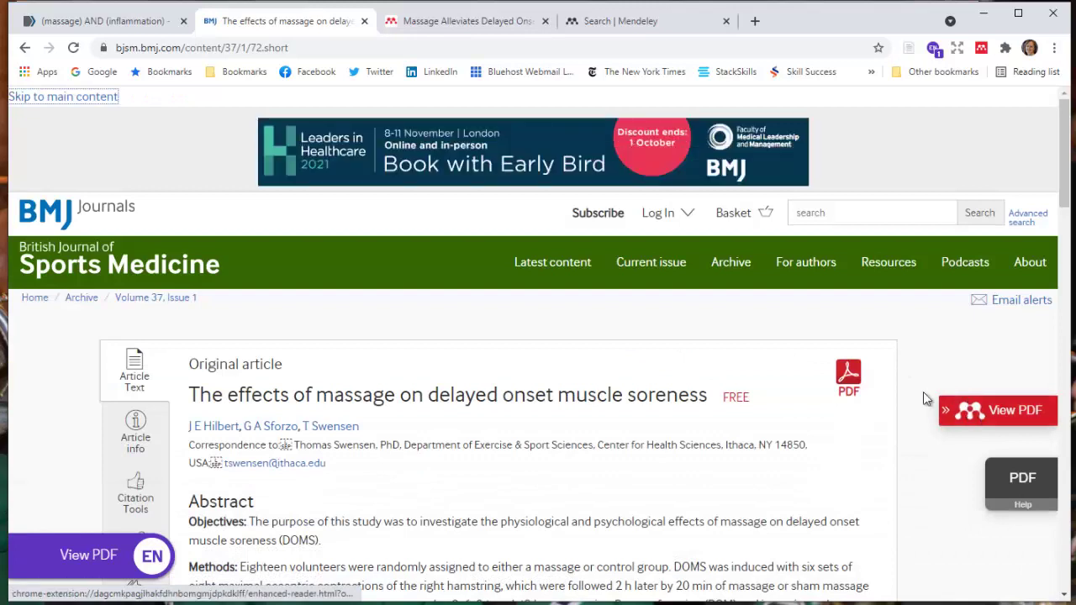
- Copy the BMJ article's web address into the Word document below its citation, and save the document
left_click(301, 48)
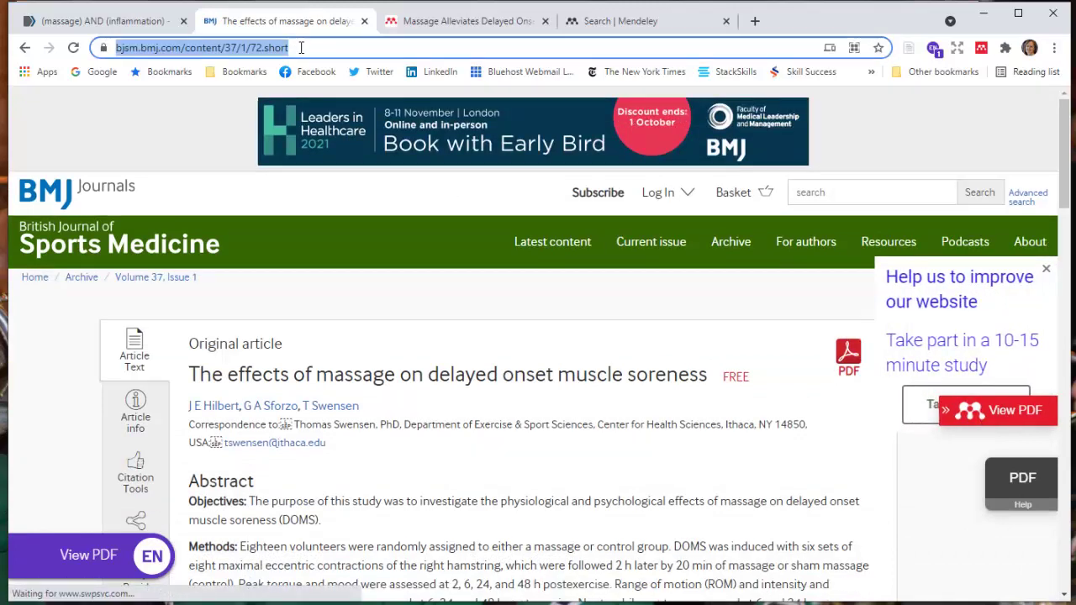
key("ctrl+c")
key("alt+Tab")
left_click(379, 469)
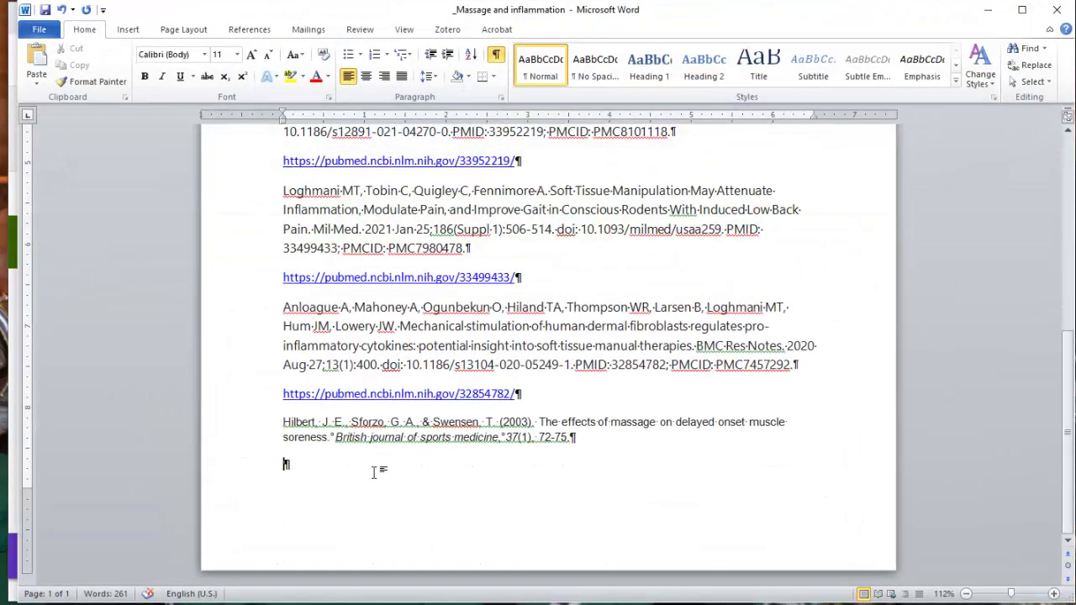
key("ctrl+v")
key("Return")
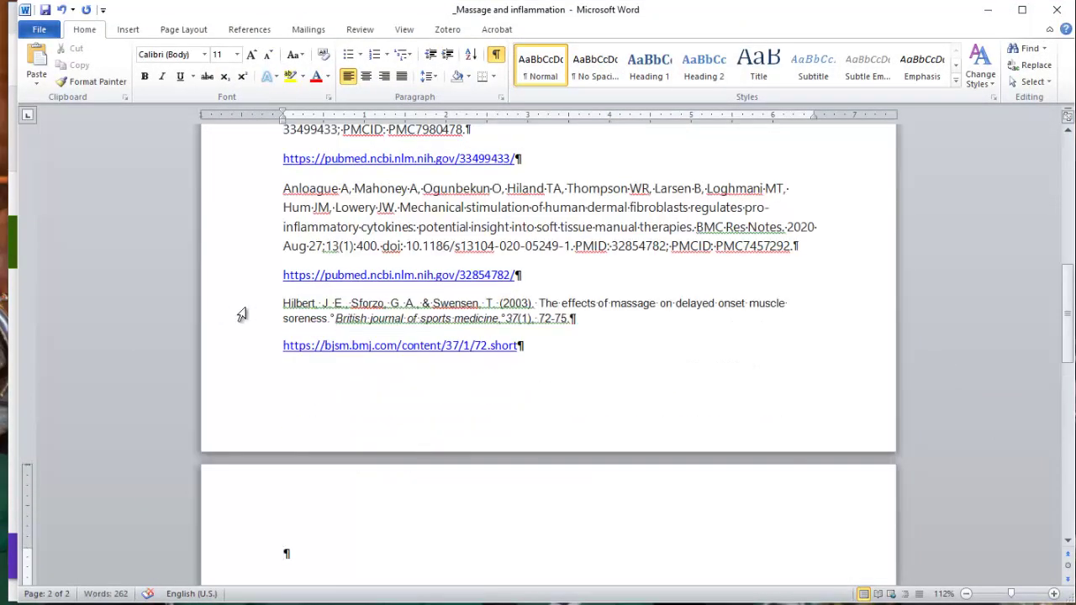
left_click(45, 10)
left_click(989, 12)
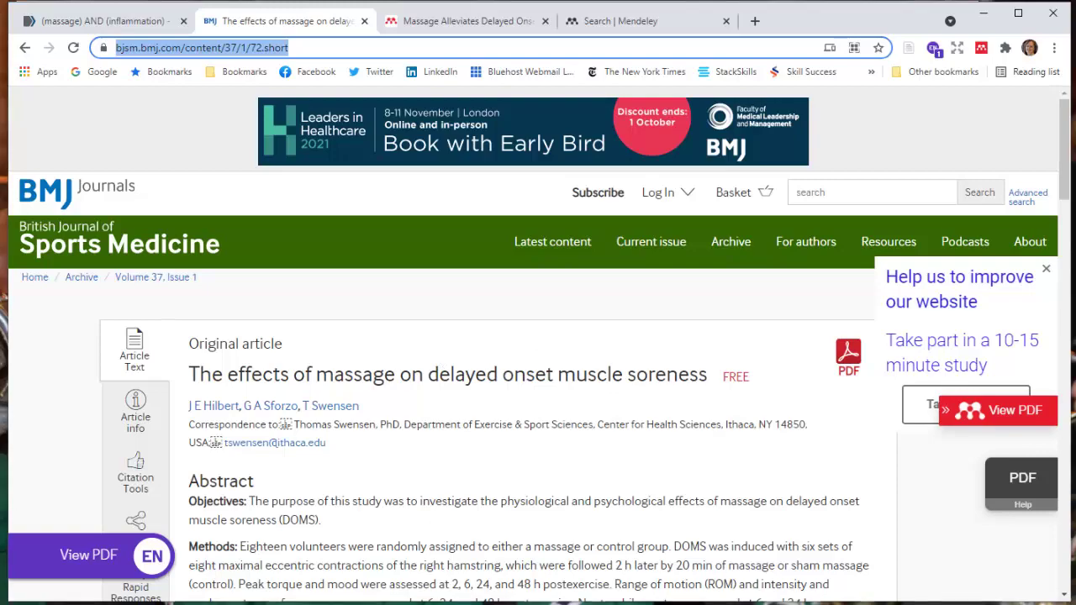
- Review the full list of citations and links in the Word document, then return to the BMJ article
key("alt+Tab")
scroll(580, 437, "up", 8)
scroll(580, 438, "up", 4)
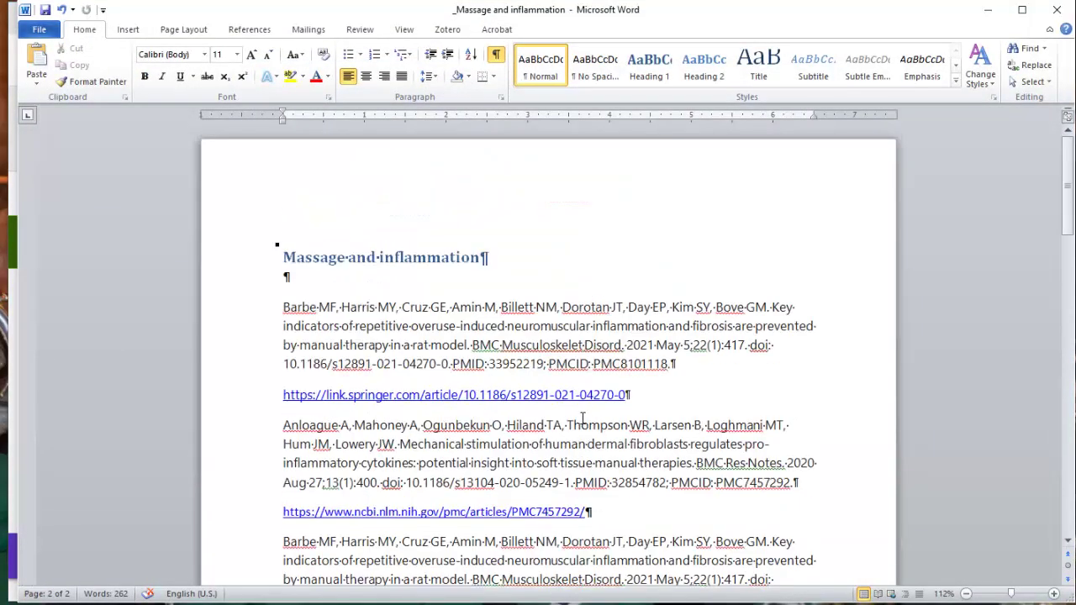
scroll(586, 418, "down", 5)
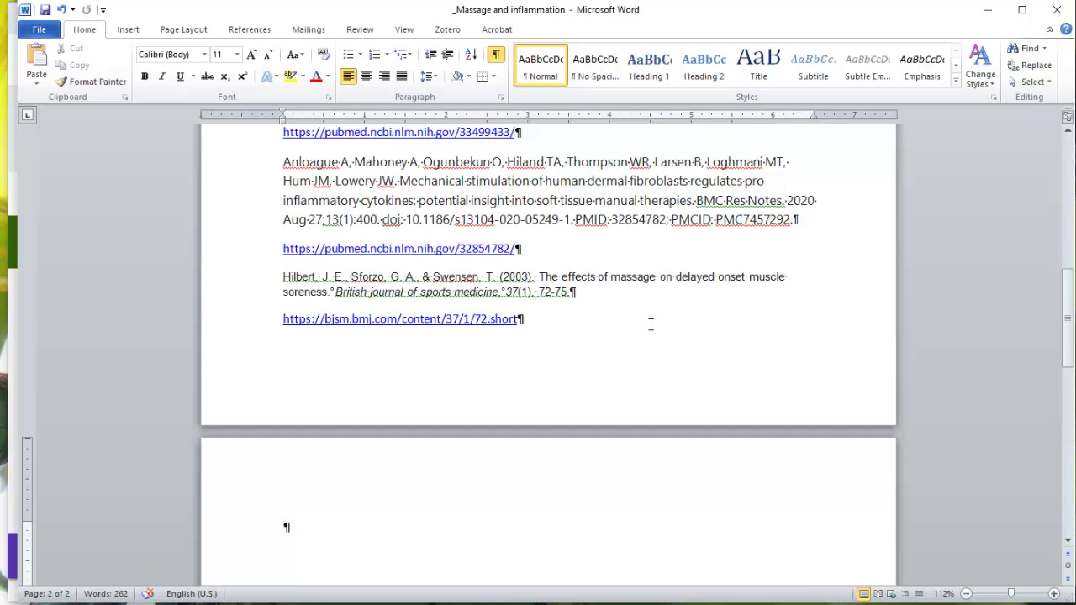
scroll(664, 348, "up", 5)
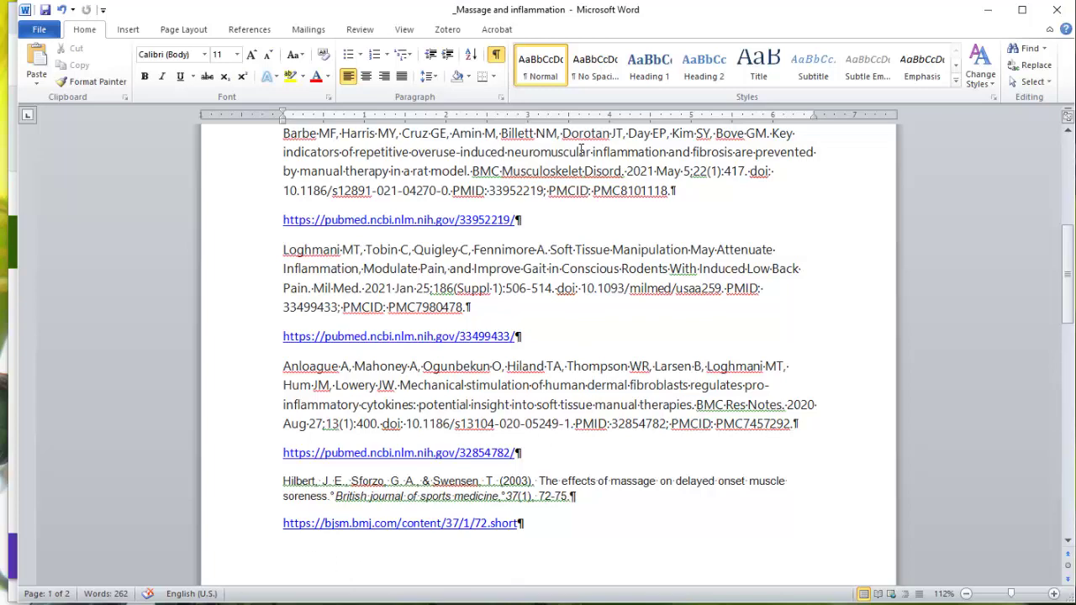
left_click(993, 17)
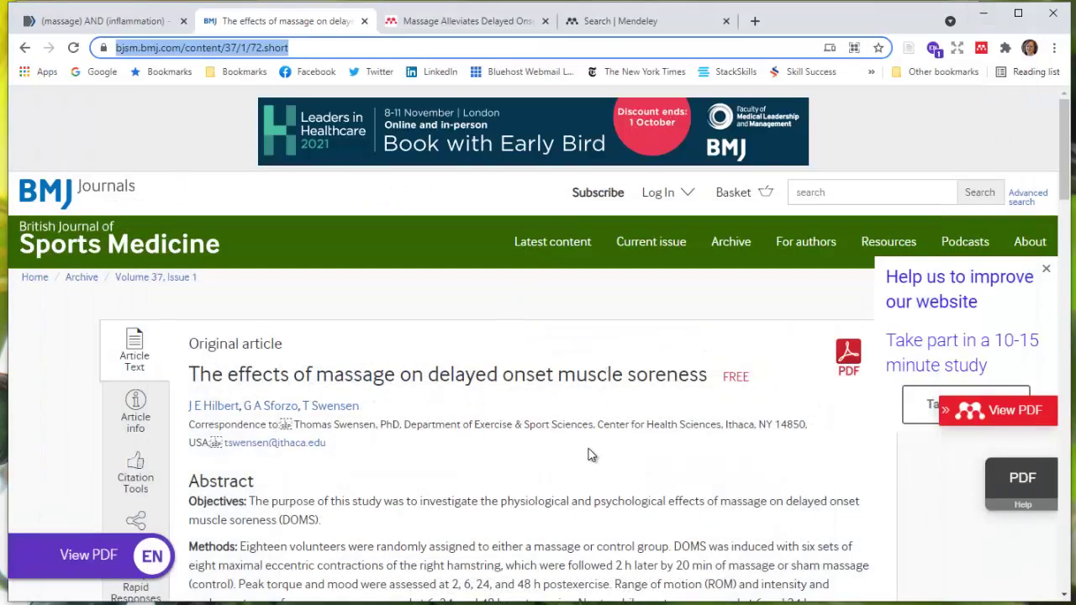
- View all documents in the Mendeley Desktop library and return to the BMJ article in the browser
scroll(588, 454, "down", 1)
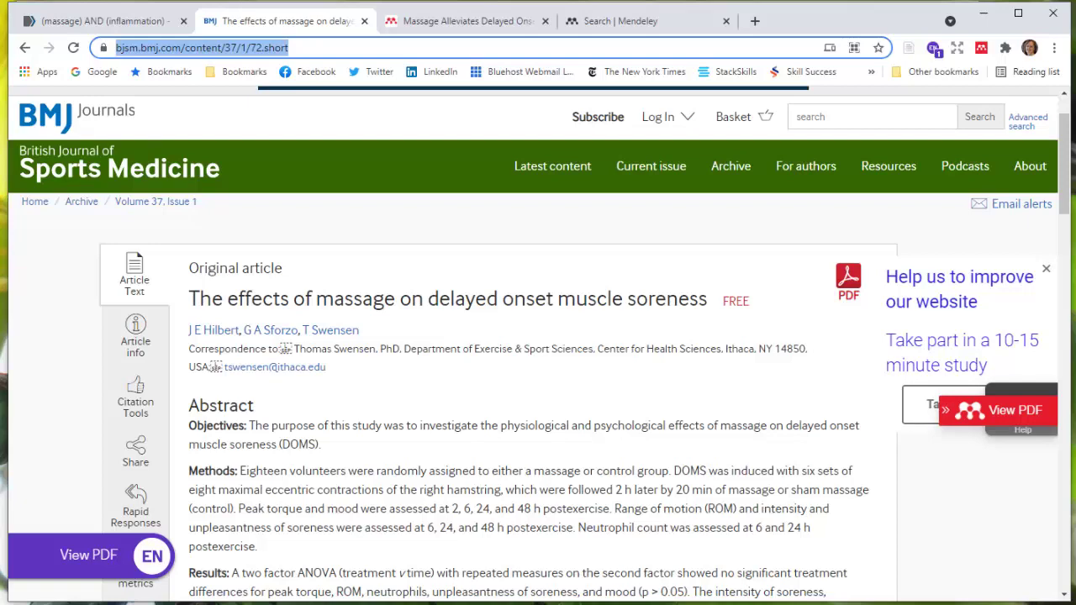
key("alt+Tab")
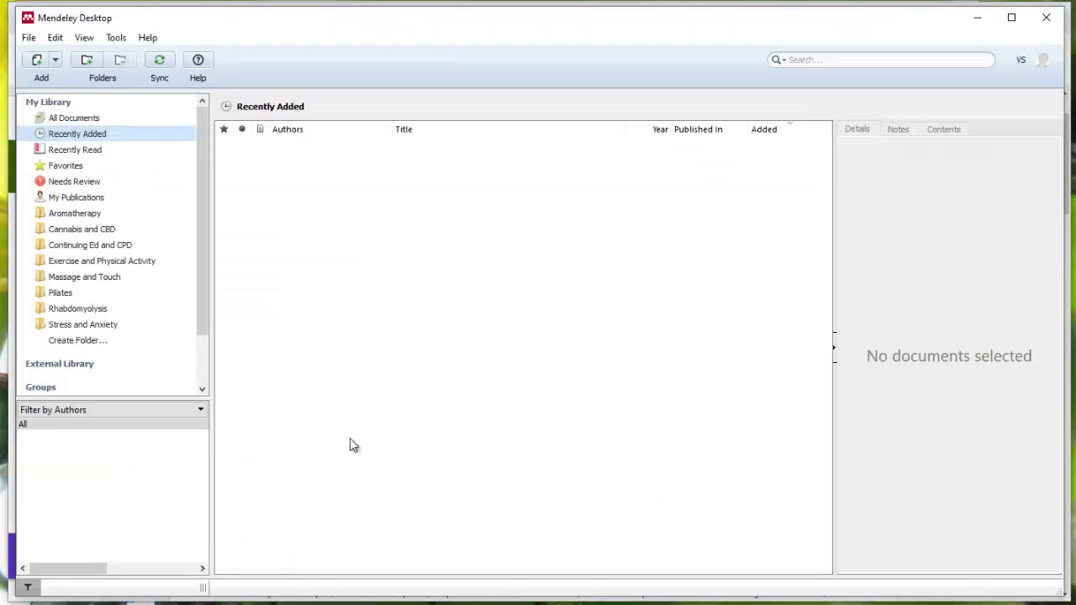
left_click(132, 119)
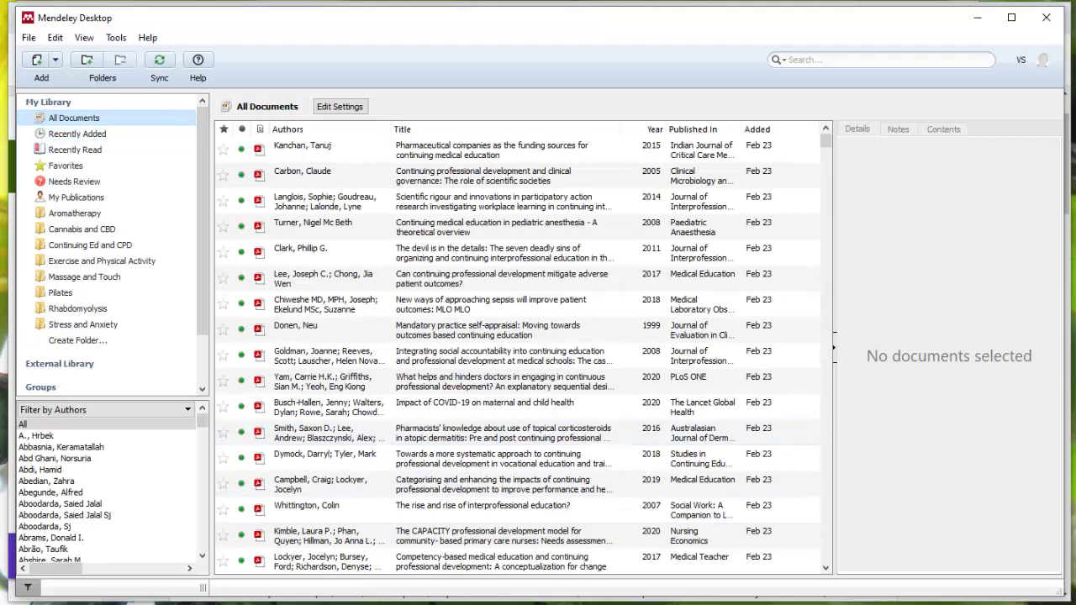
key("alt+Tab")
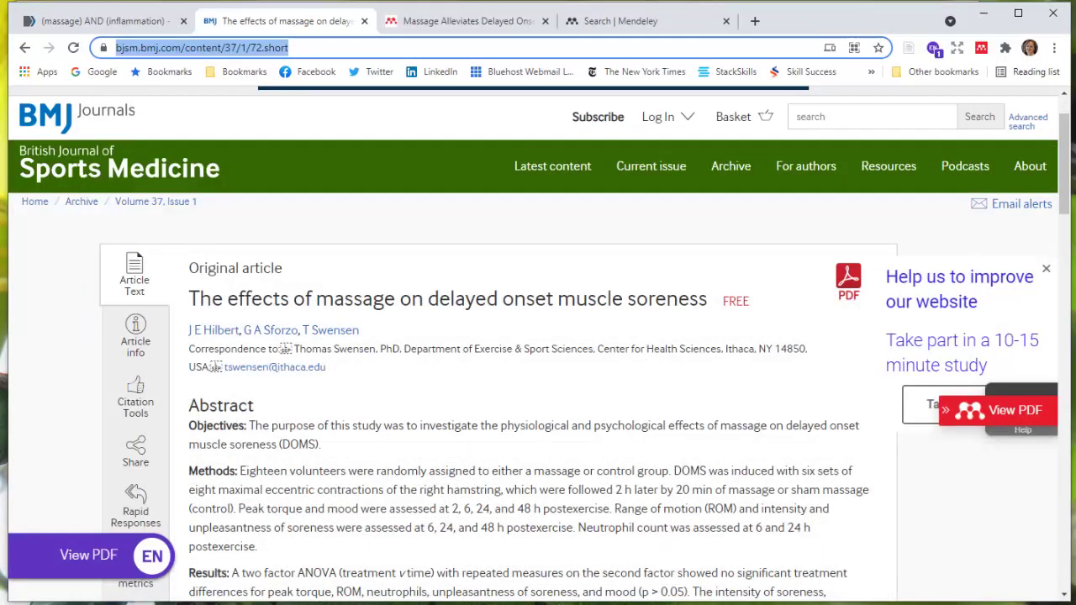
- Open the BMJ article's PDF in Mendeley's Enhanced Reader and add it to Mendeley
left_click(962, 412)
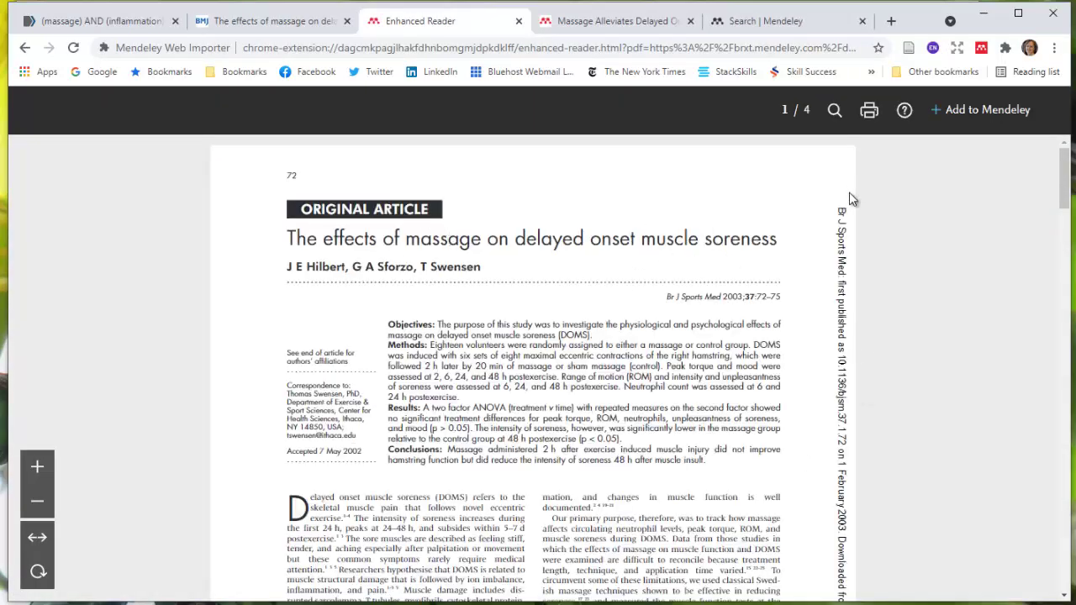
left_click(969, 113)
- Skim the text, figures and table of the massage soreness PDF, and return to the BMJ article page
scroll(755, 336, "down", 3)
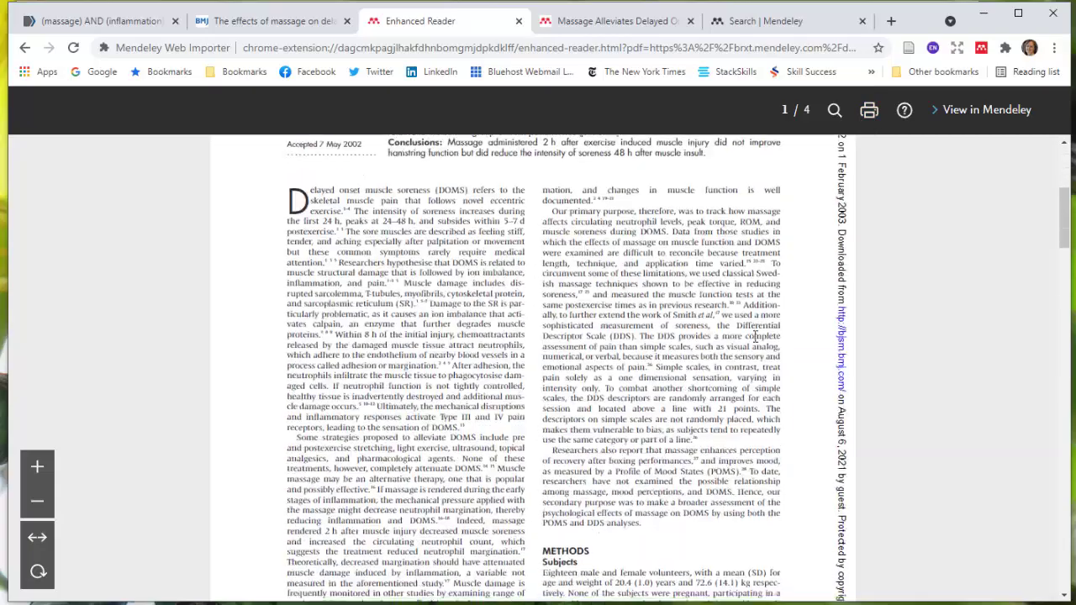
scroll(755, 337, "down", 15)
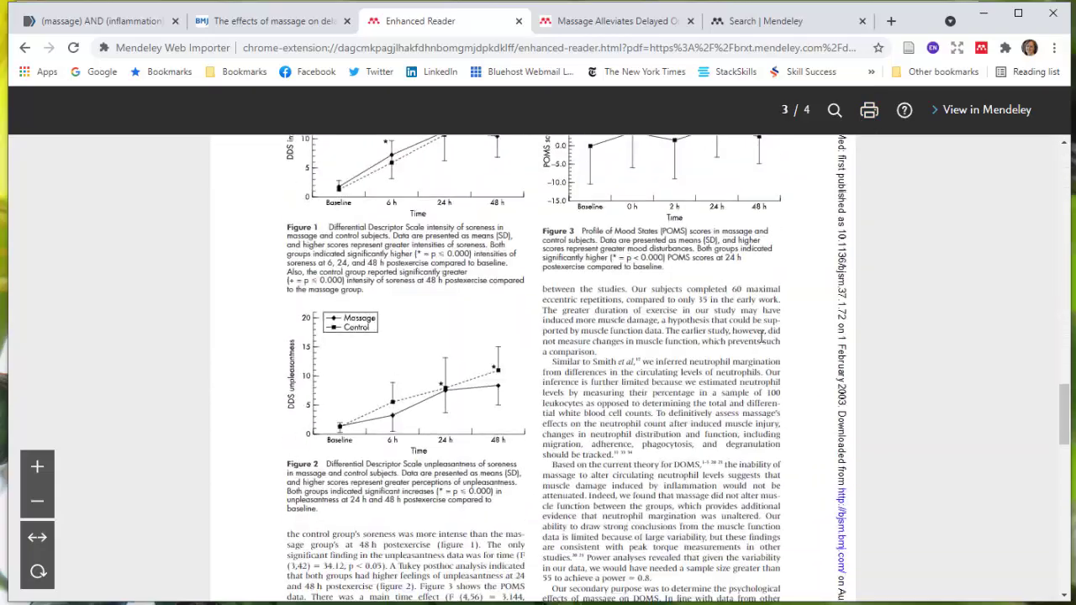
scroll(762, 336, "down", 5)
scroll(762, 336, "up", 11)
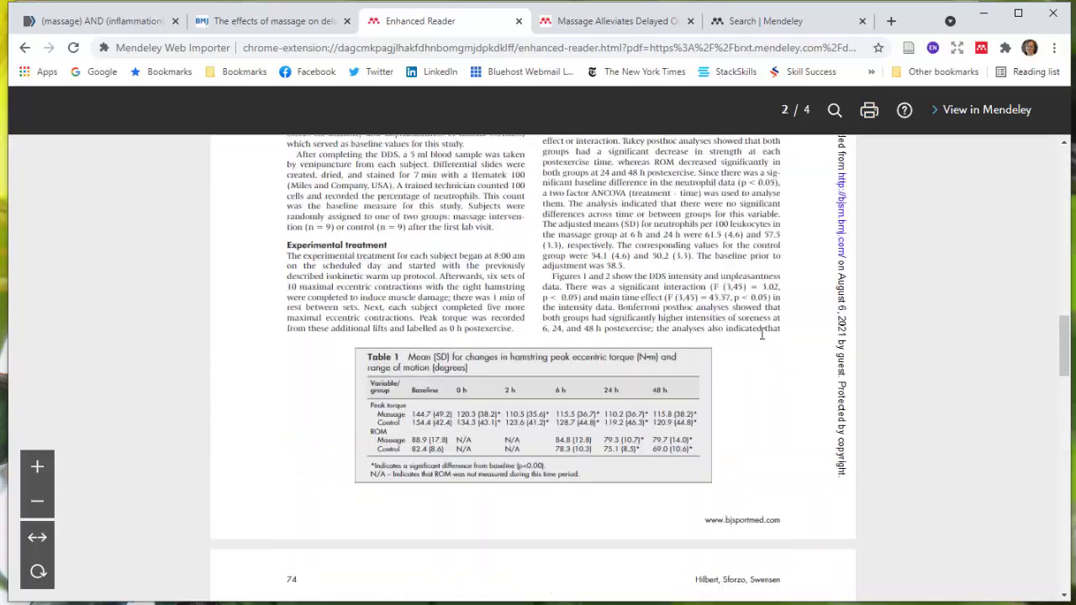
scroll(762, 334, "up", 4)
left_click(286, 21)
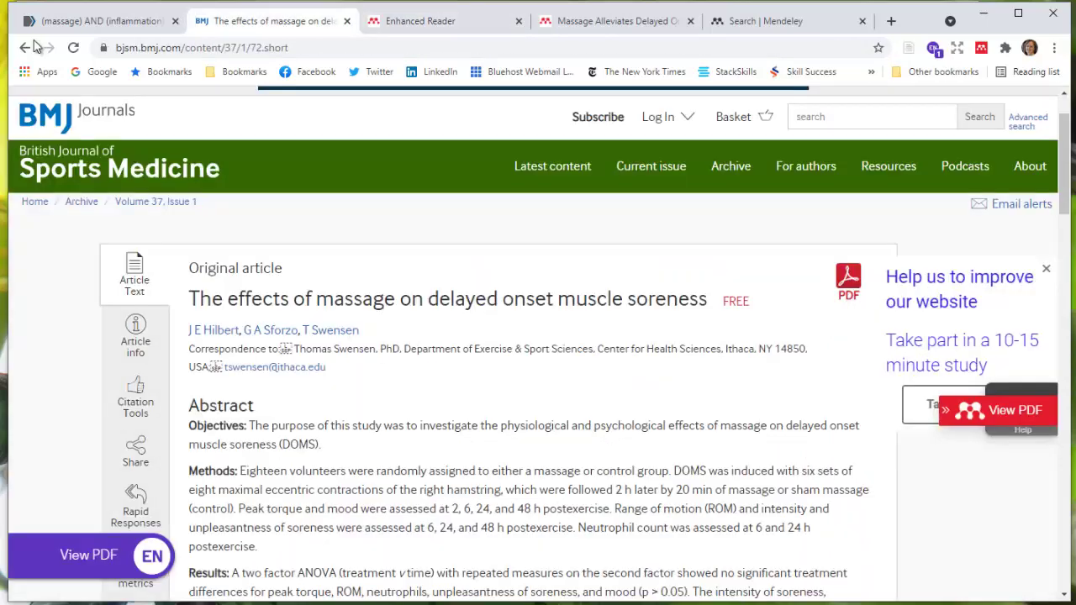